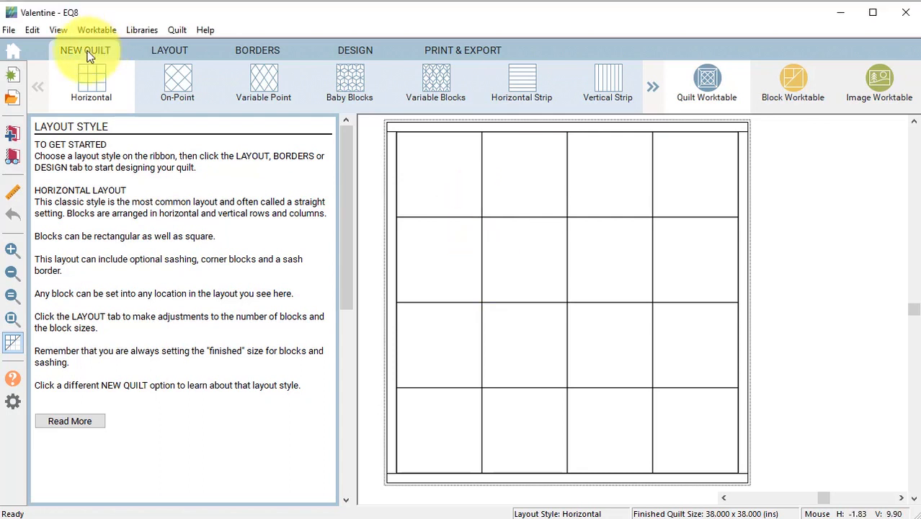
Start a new Horizontal Strip quilt layout and set the first strip's width to 2 inches.
click(525, 82)
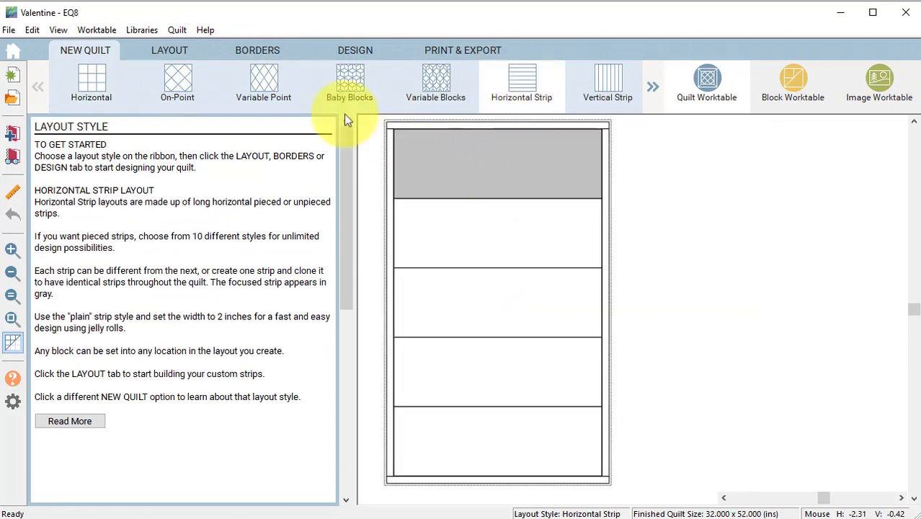
click(173, 47)
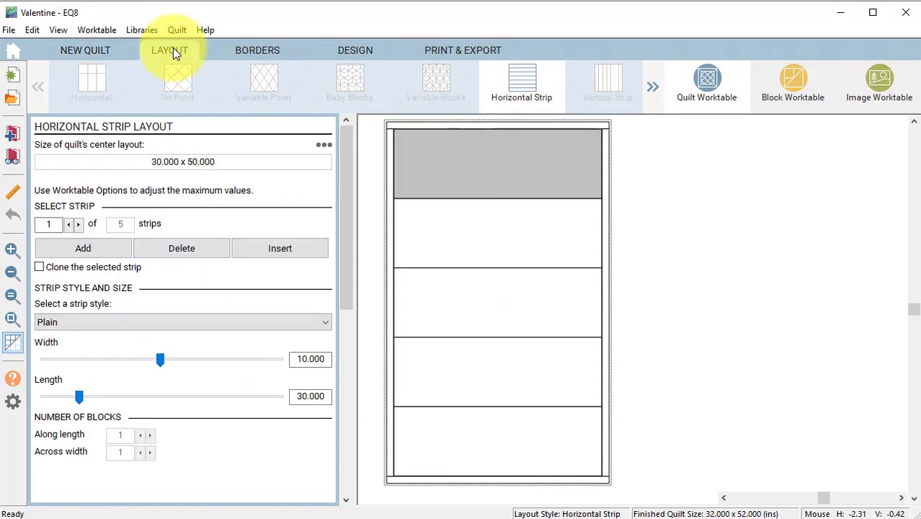
click(294, 359)
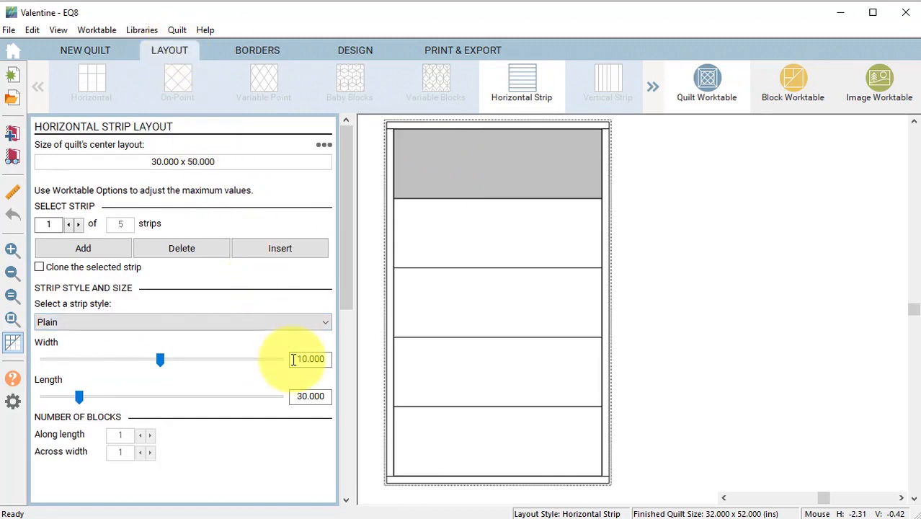
text(2)
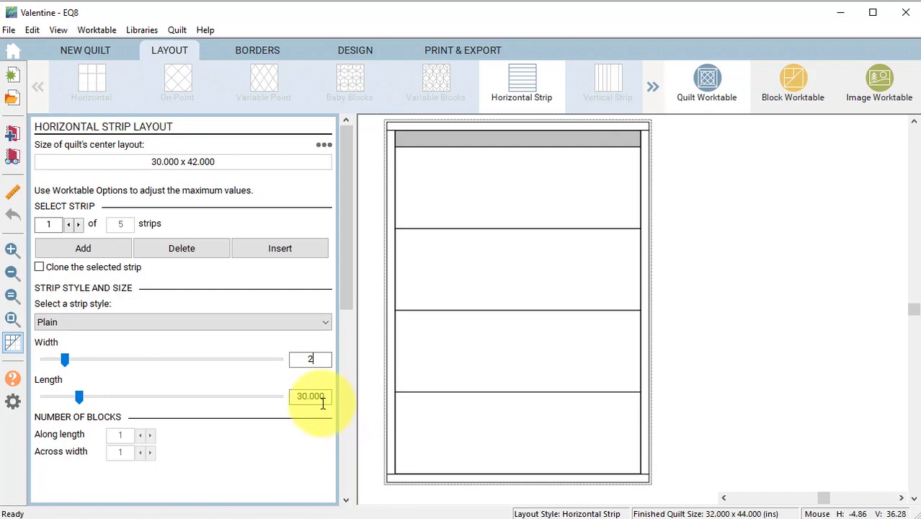
Set the second strip's width to 6 inches and its style to Spaced Squares.
click(510, 209)
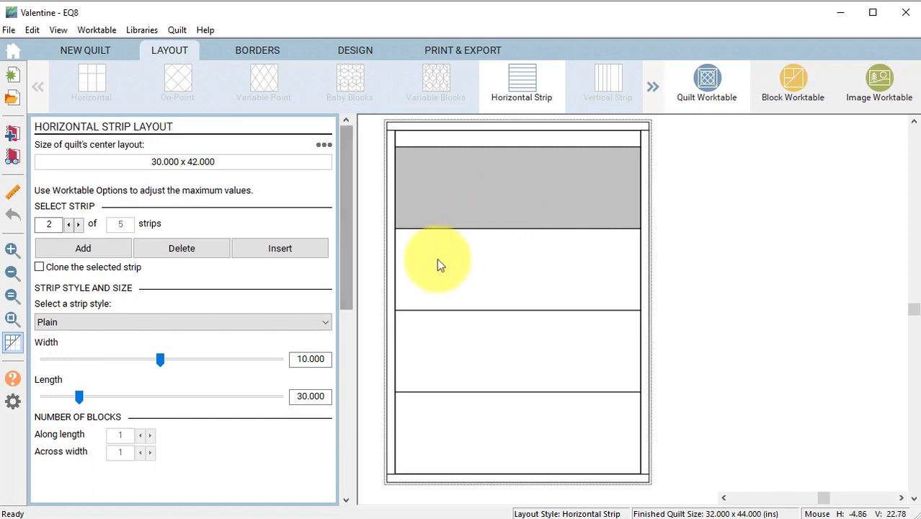
double_click(294, 359)
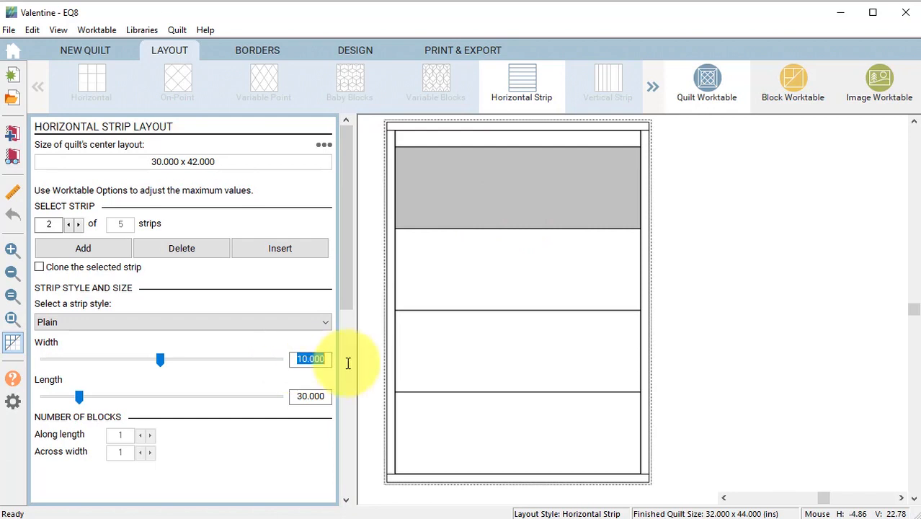
text(6)
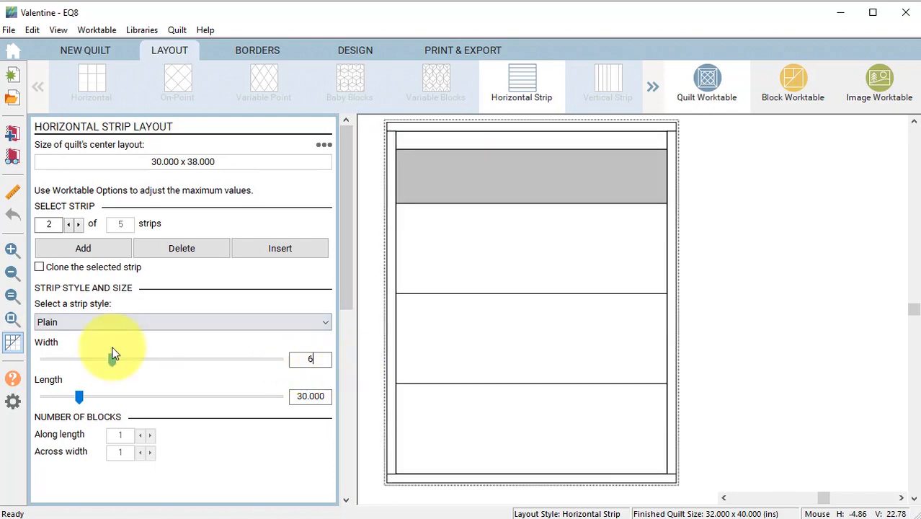
click(328, 322)
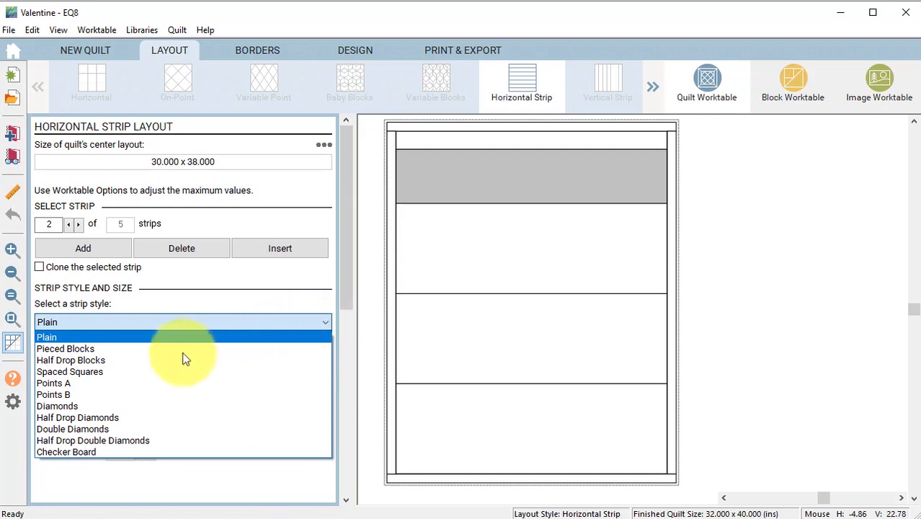
click(85, 372)
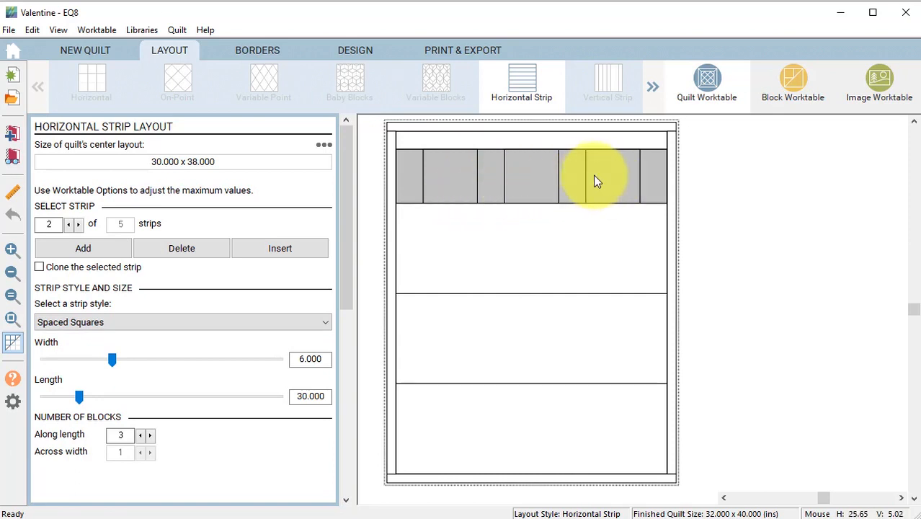
Set the width of the third strip to 2 inches.
click(573, 268)
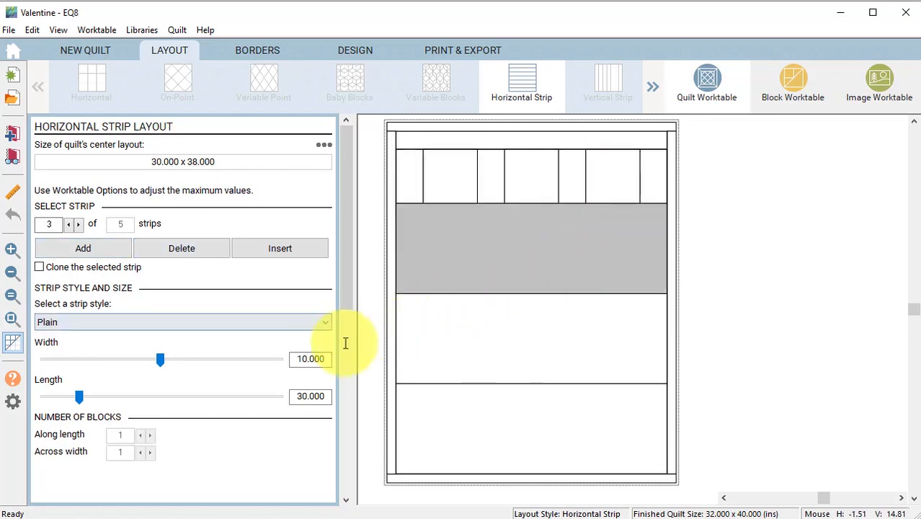
double_click(296, 358)
text(2)
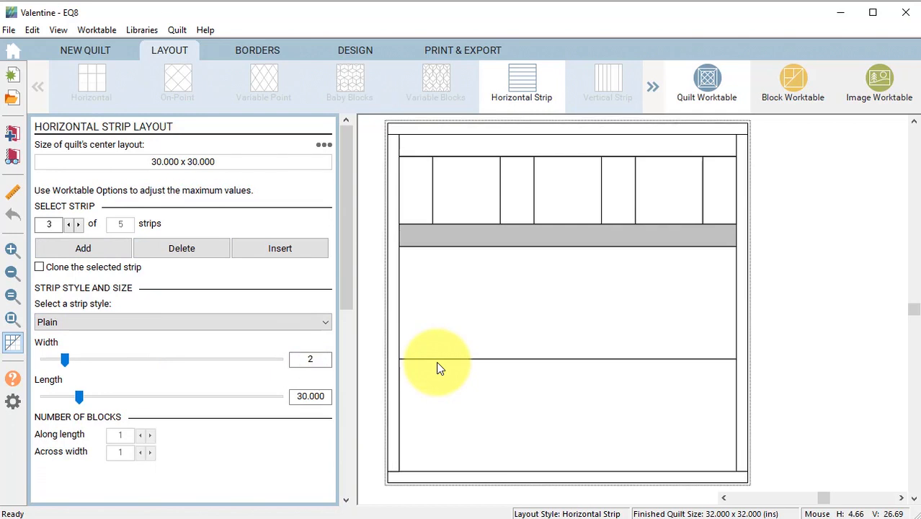
Make the fourth strip a 4-inch-wide Spaced Squares strip with 5 blocks along its length.
click(487, 317)
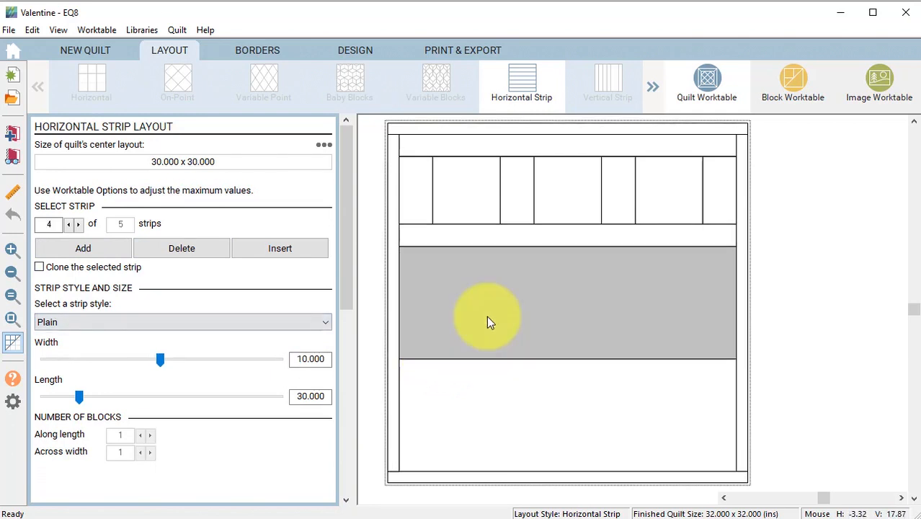
double_click(295, 358)
text(4)
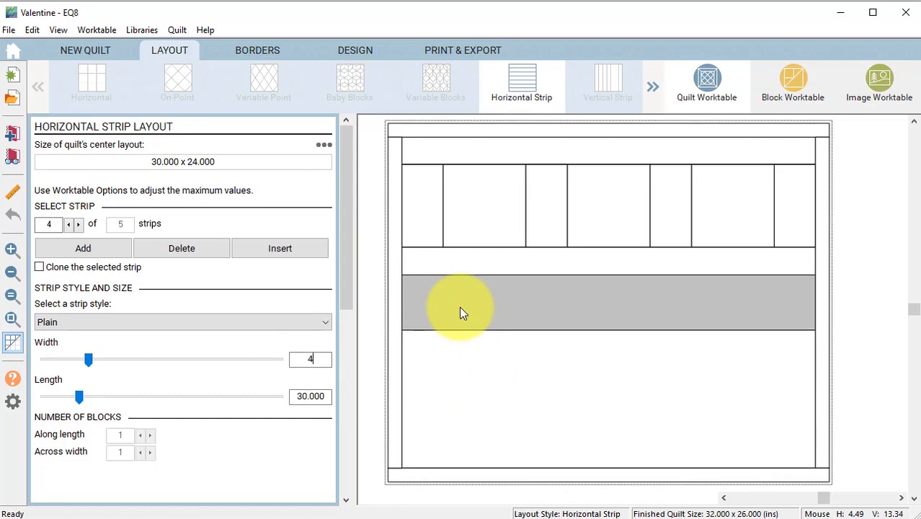
click(324, 322)
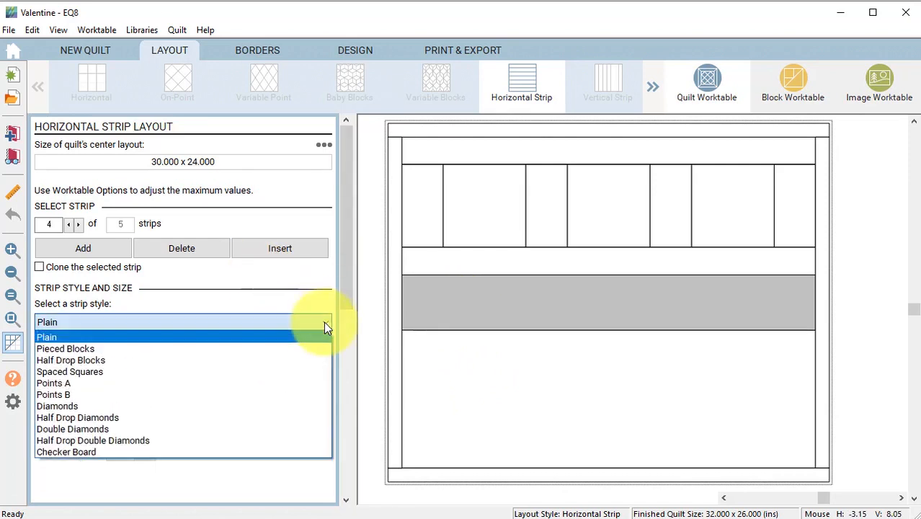
click(69, 372)
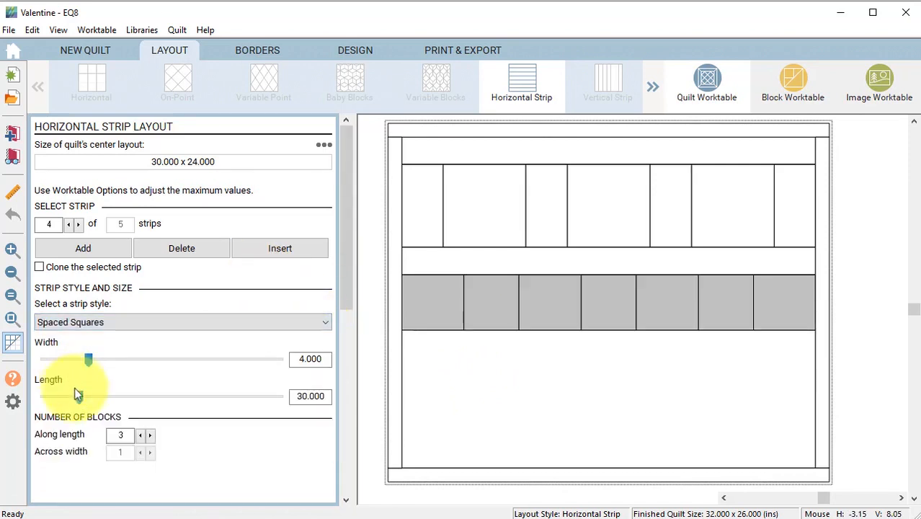
click(152, 438)
click(152, 438)
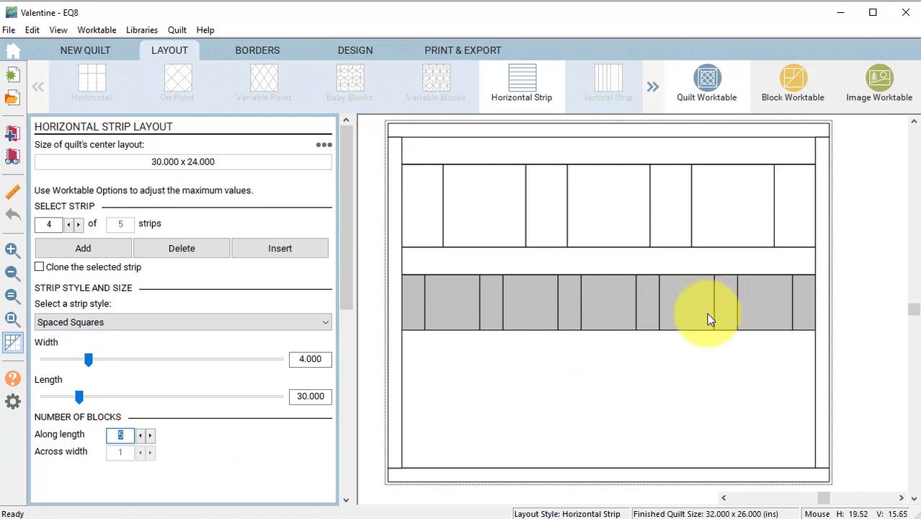
Set the width of the fifth strip to 2 inches.
click(595, 391)
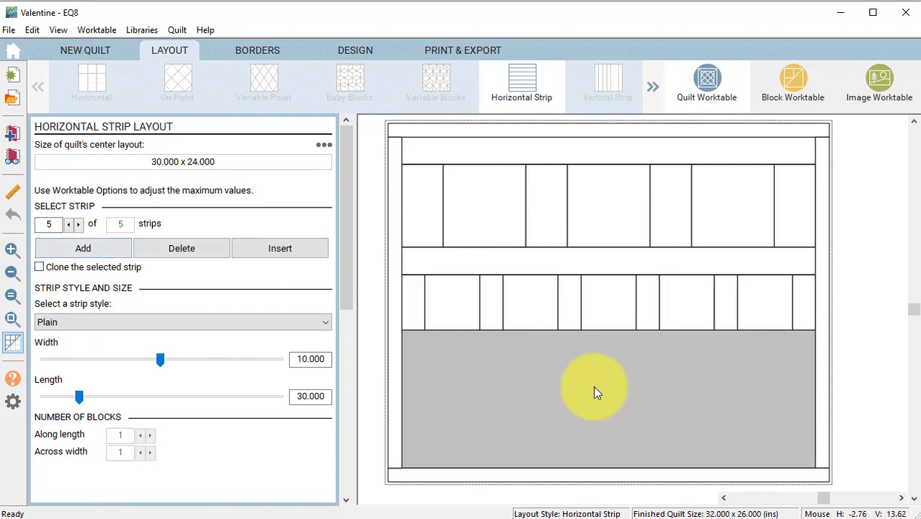
double_click(292, 359)
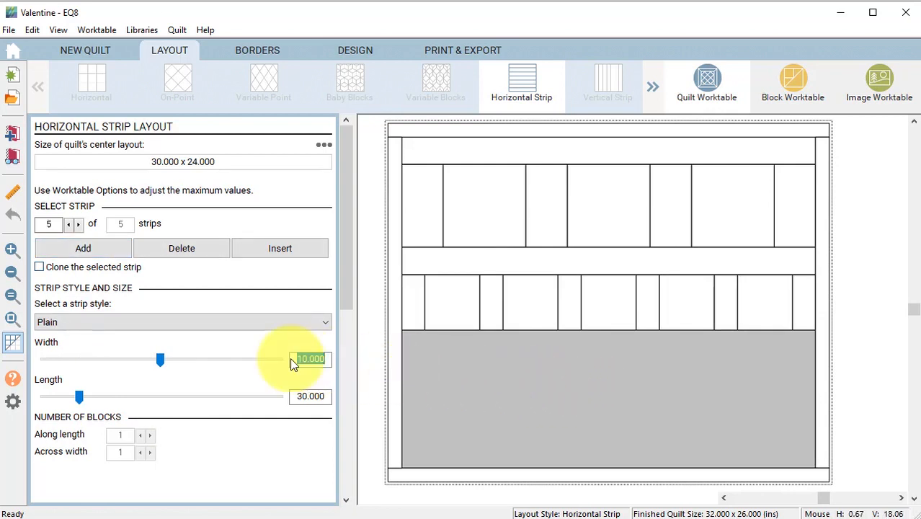
text(2)
key(Return)
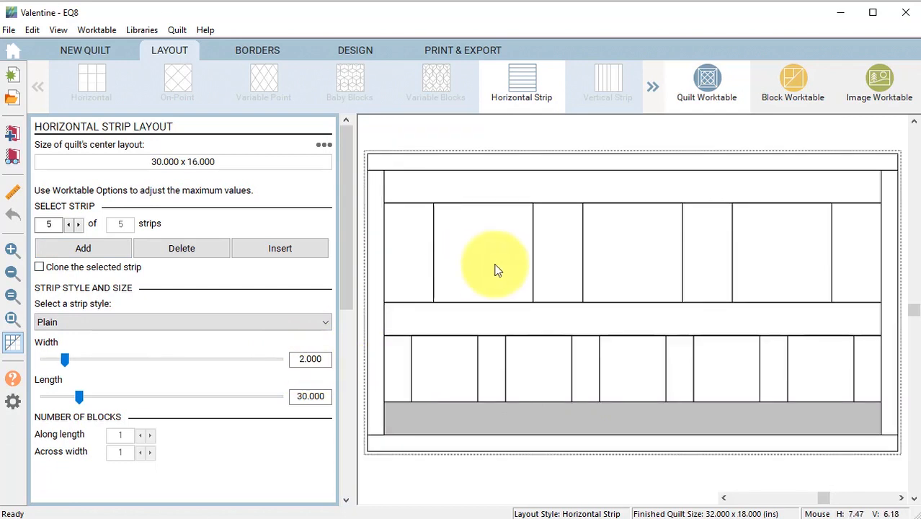
Turn on cloning of the selected strip and add a copy of strip 2 at the end of the quilt.
click(496, 270)
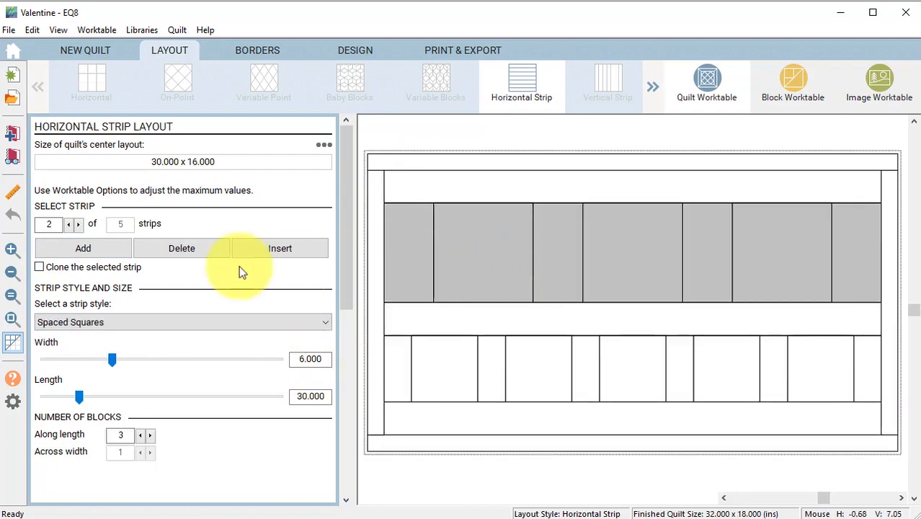
click(39, 267)
click(82, 250)
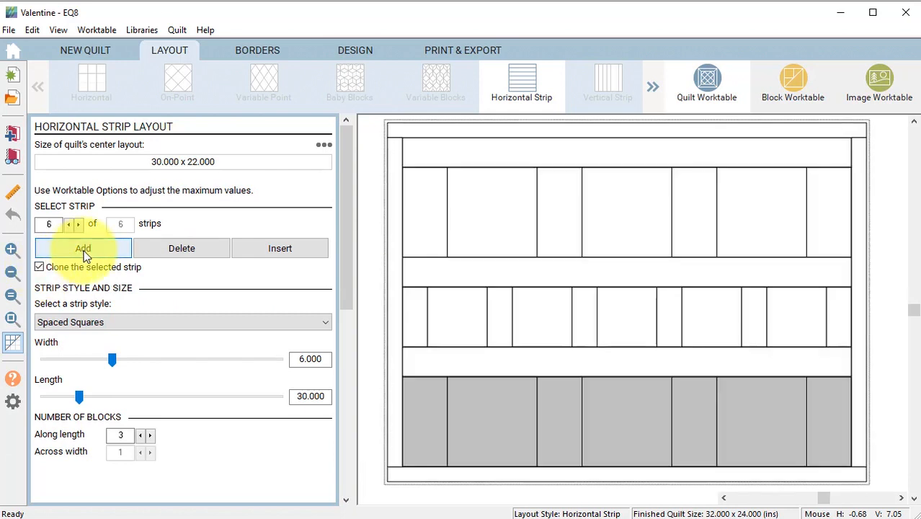
Add clones of plain strip 5 and five-block strip 4 below the existing strips, in that order.
click(590, 370)
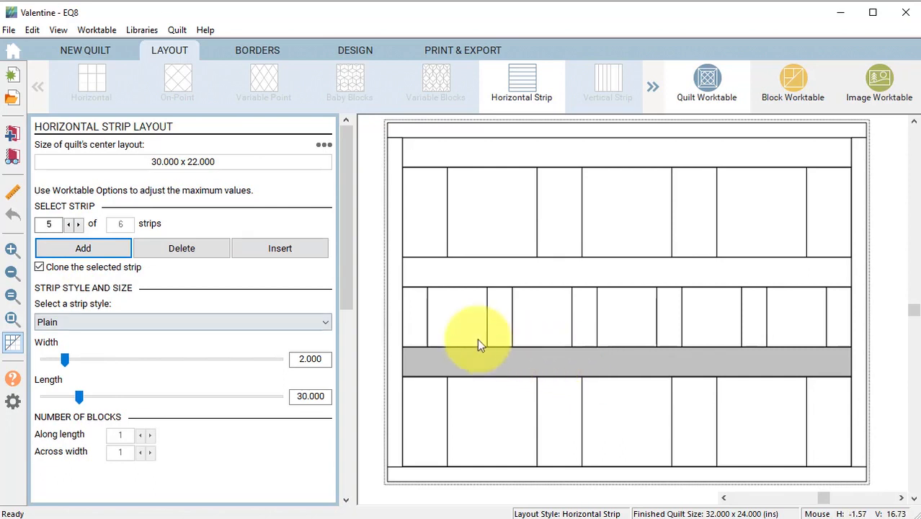
click(87, 249)
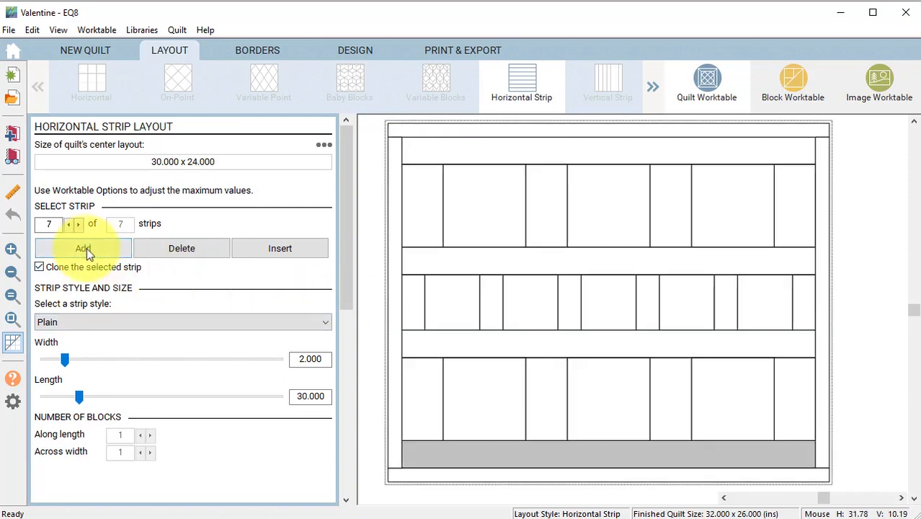
click(537, 303)
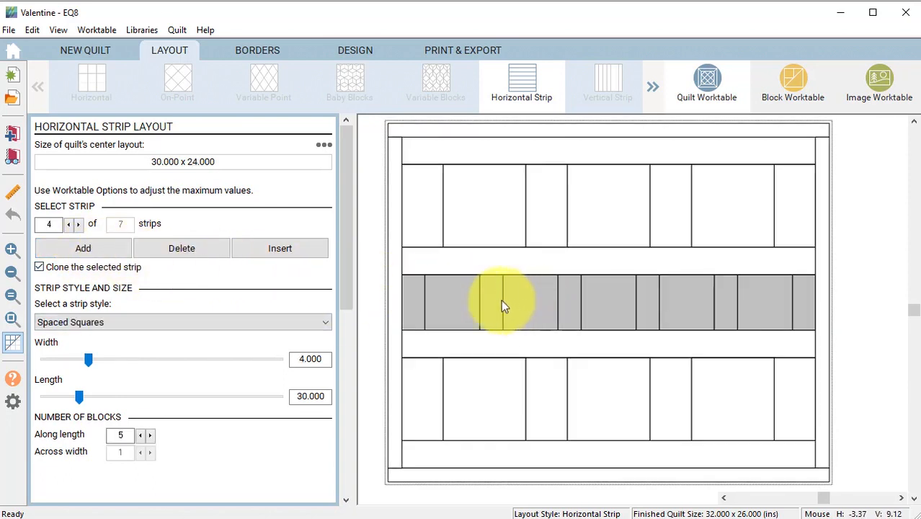
click(87, 253)
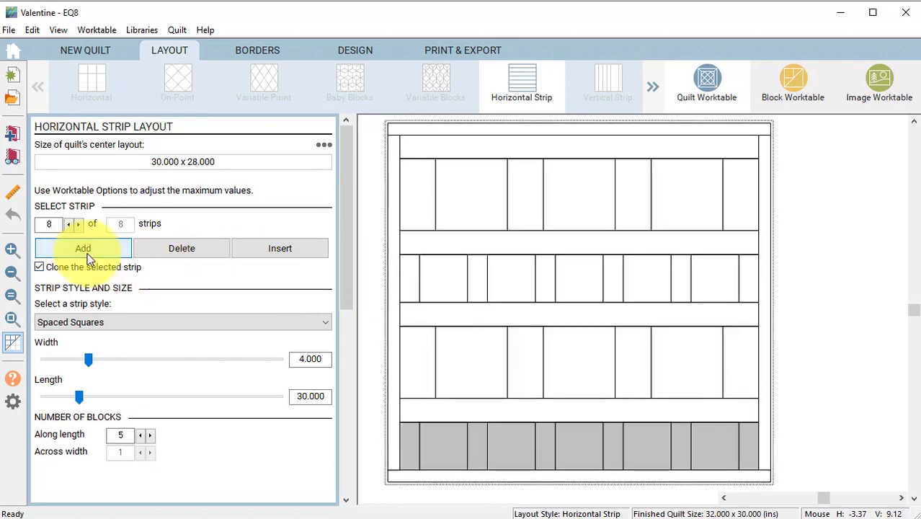
Add clones of plain strip 7 and three-block strip 6 to finish the quilt with a tenth strip.
click(590, 409)
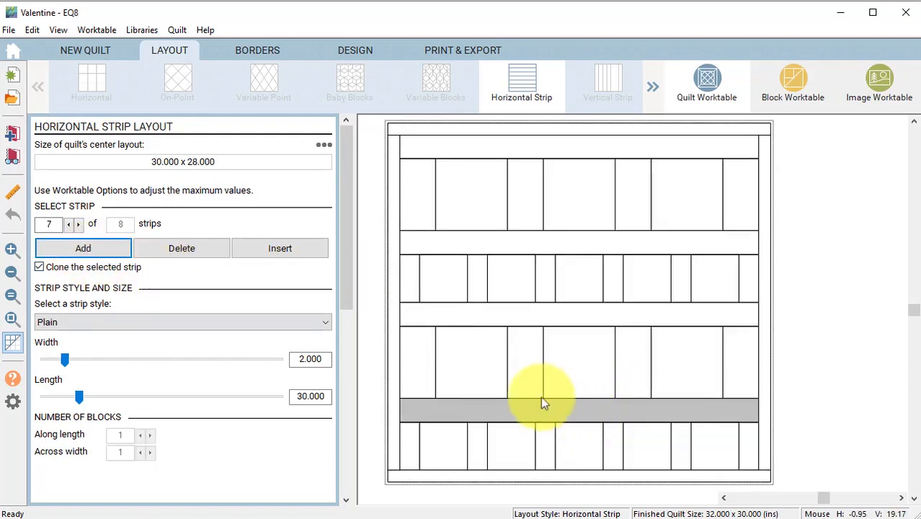
click(90, 252)
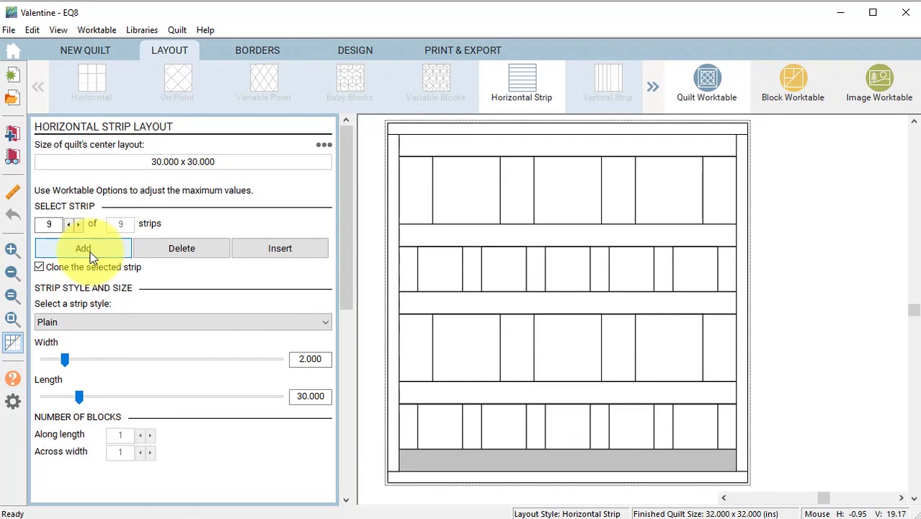
click(572, 364)
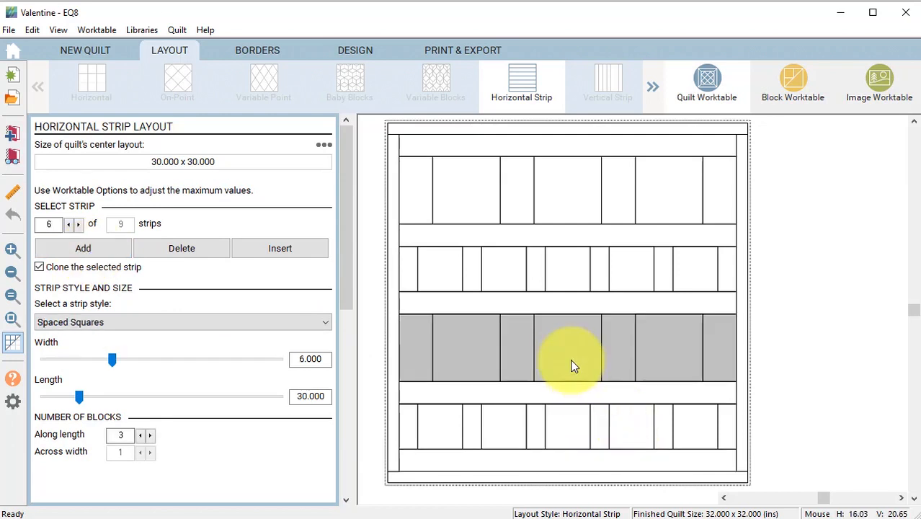
click(86, 249)
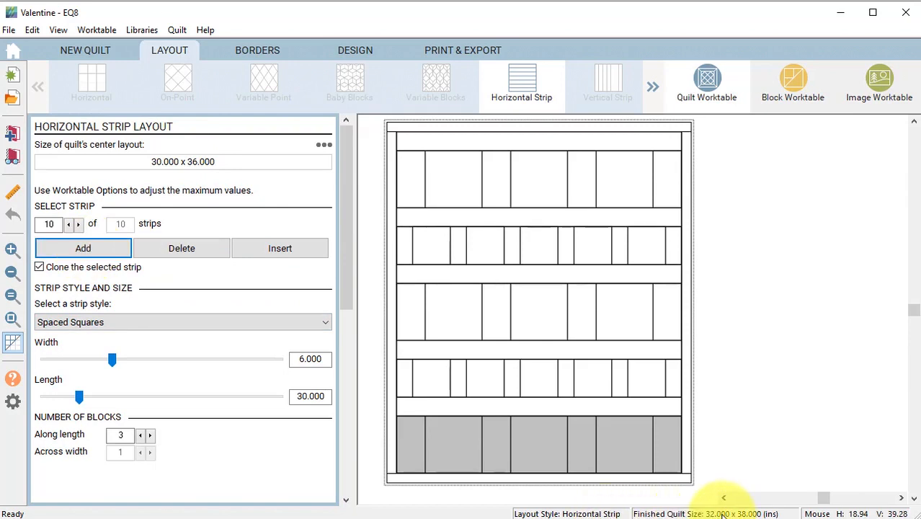
Change the quilt border to the Mitered style and set its width to 0.25 inches on all sides.
click(268, 52)
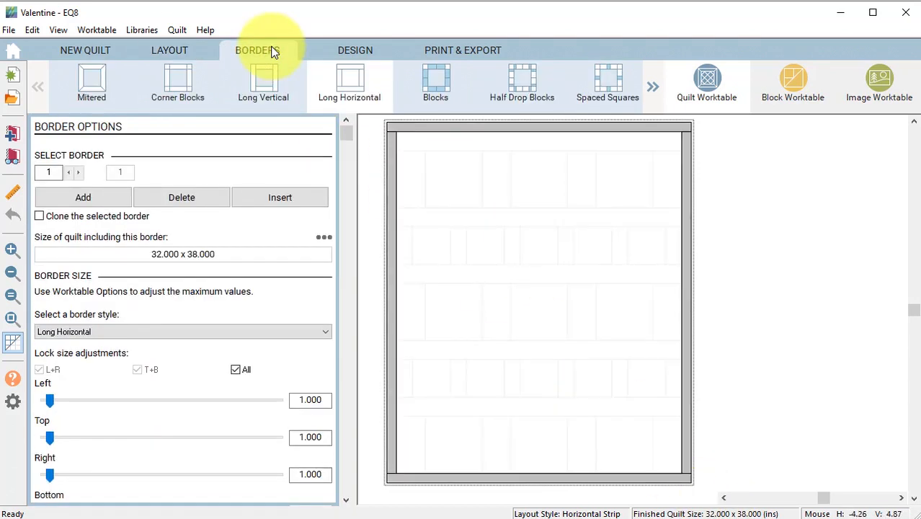
click(94, 86)
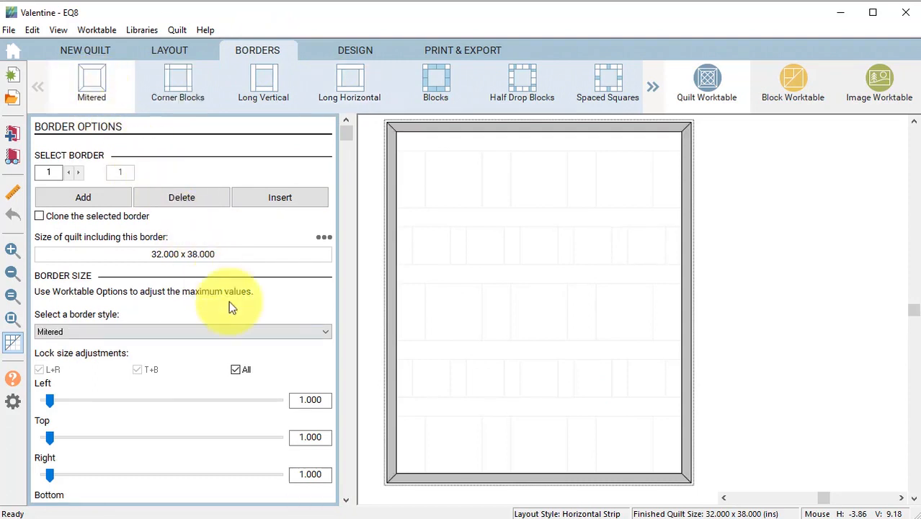
double_click(294, 401)
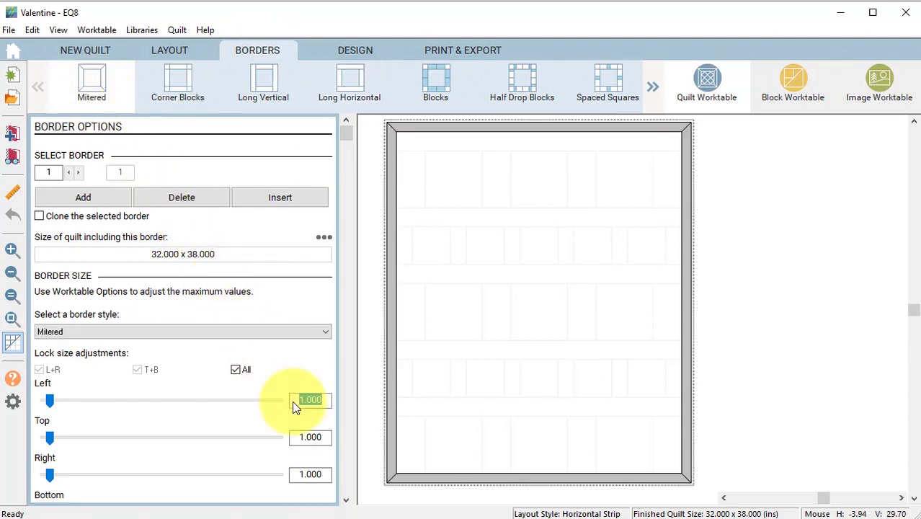
text(.25)
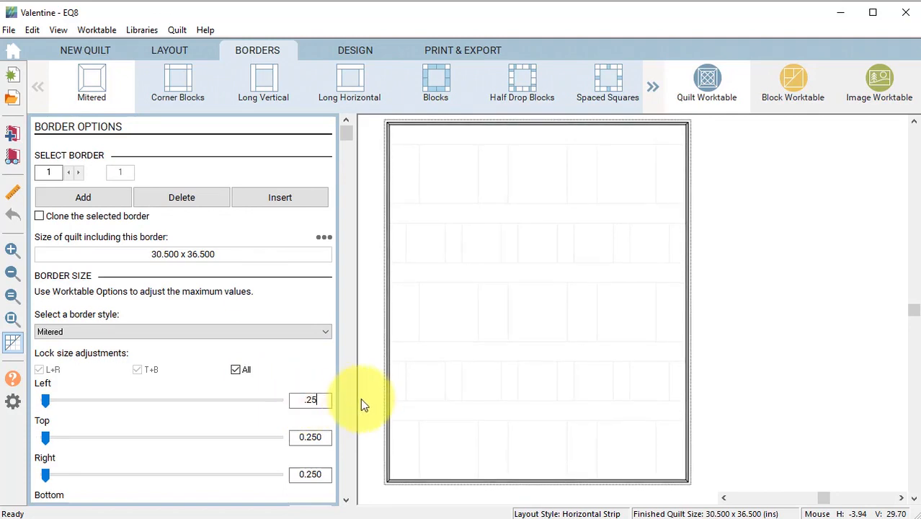
Set the simple pink heart block into every square of the two five-block strips.
click(357, 51)
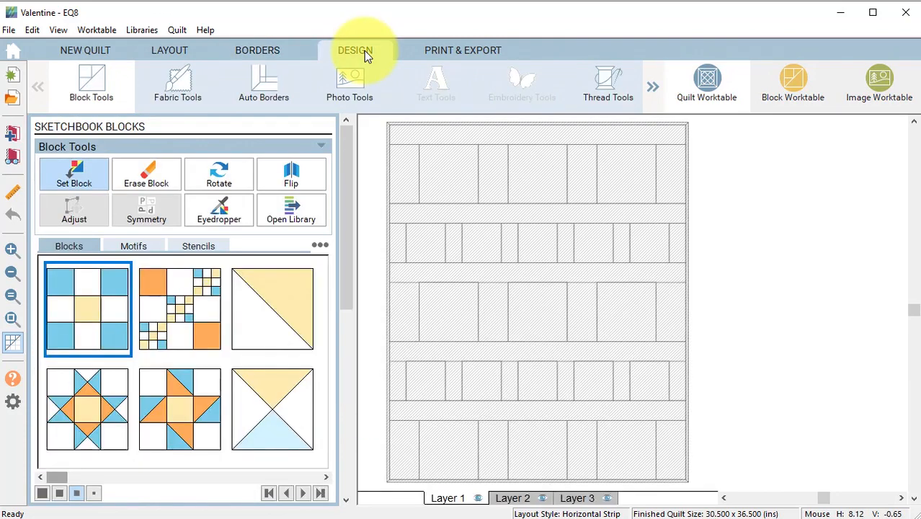
click(76, 179)
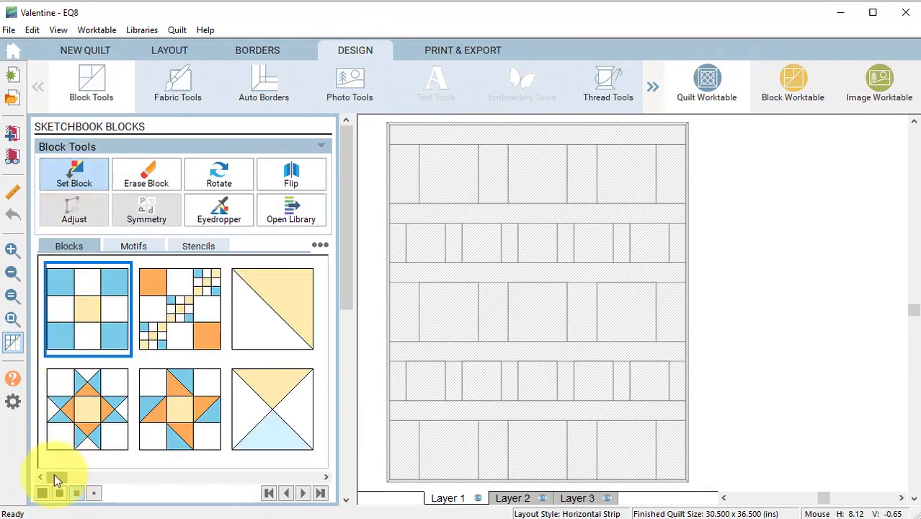
drag(56, 478, 303, 472)
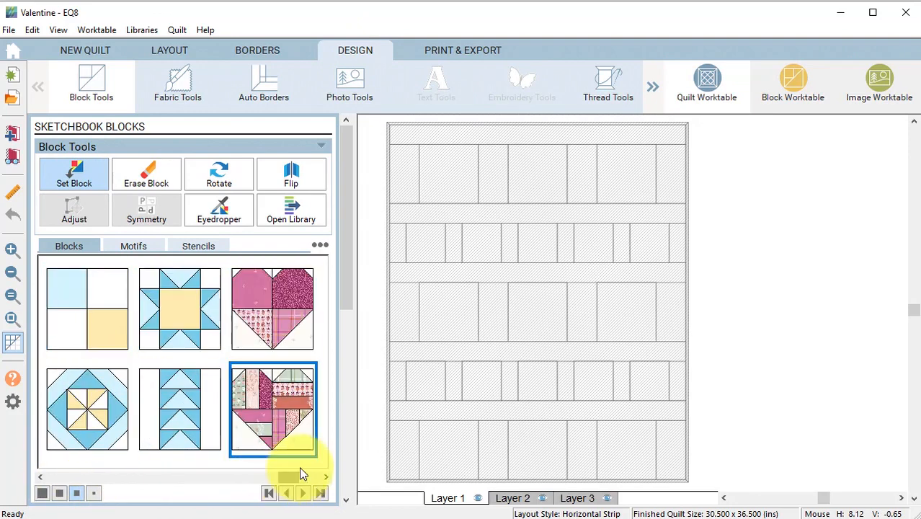
click(287, 322)
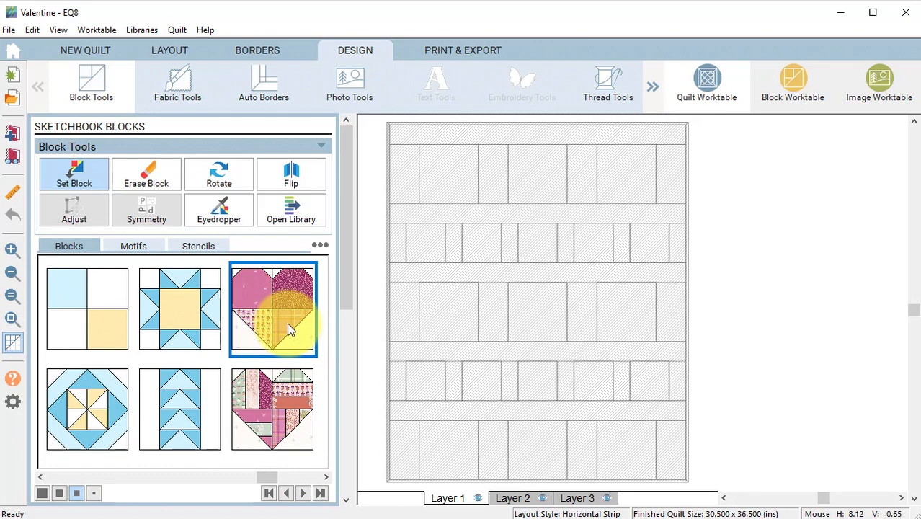
ctrl+click(436, 233)
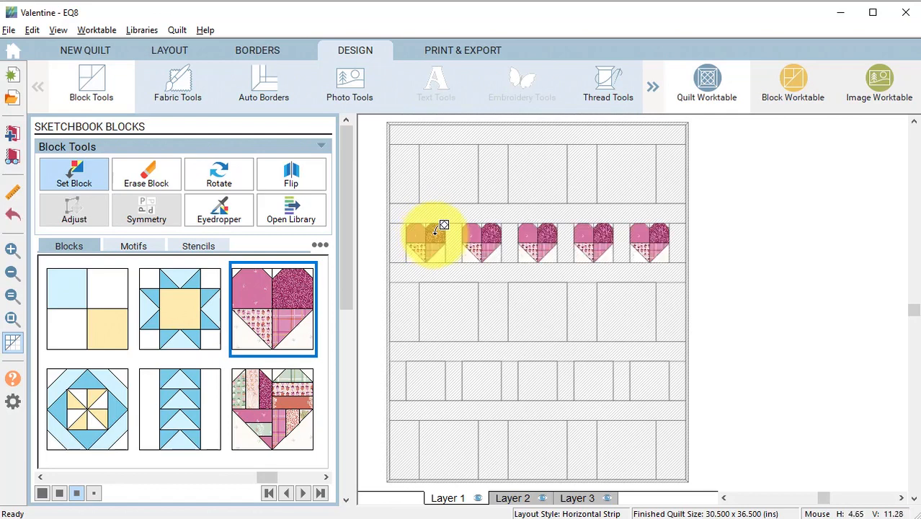
ctrl+click(438, 370)
Set the pieced patchwork heart block into all squares of the three three-block strips.
click(273, 431)
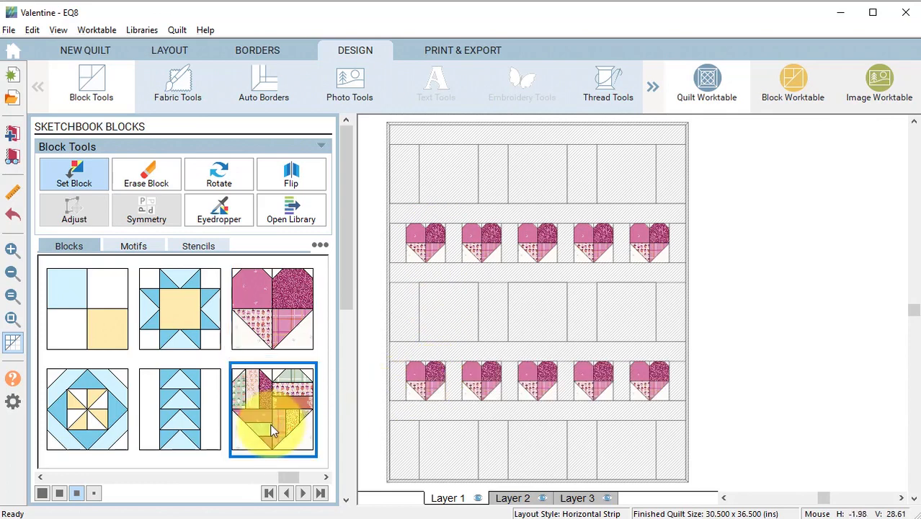
alt+click(457, 163)
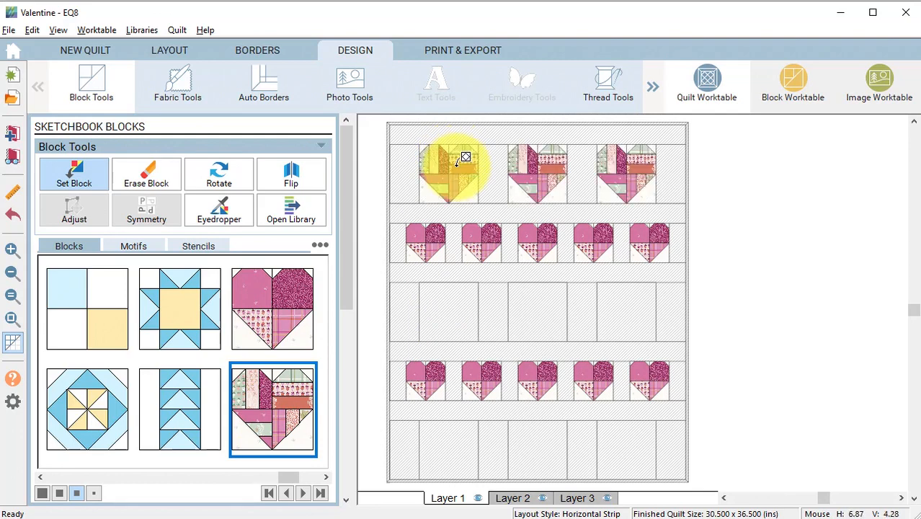
alt+click(455, 306)
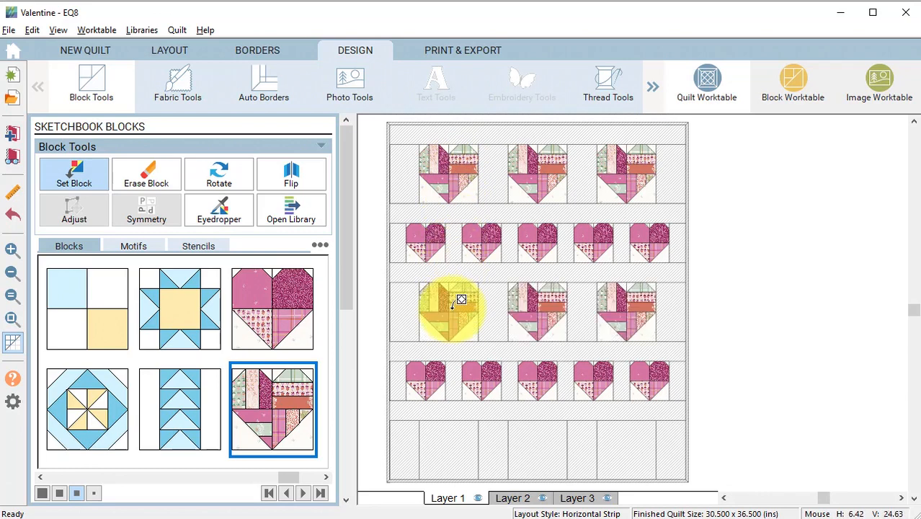
alt+click(454, 435)
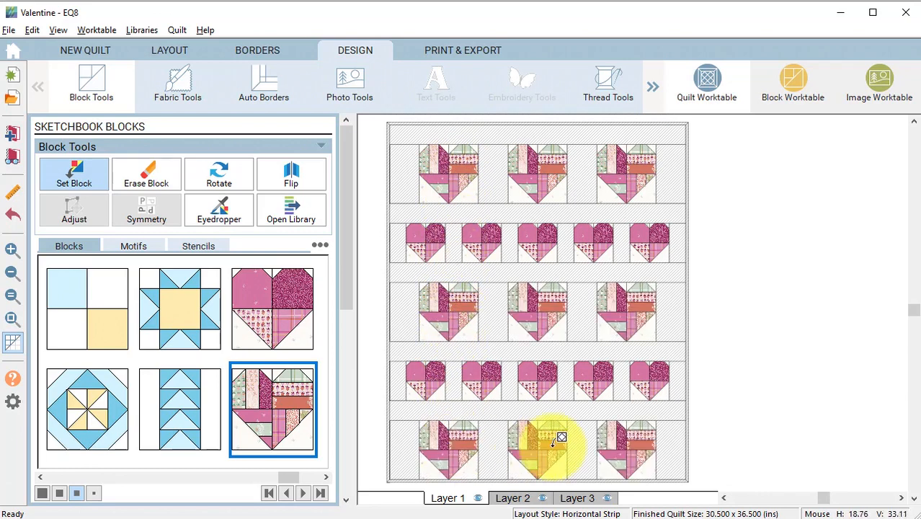
Sample the cream background fabric from a heart block and swap it into all unfilled strips and spacers of the quilt.
click(171, 84)
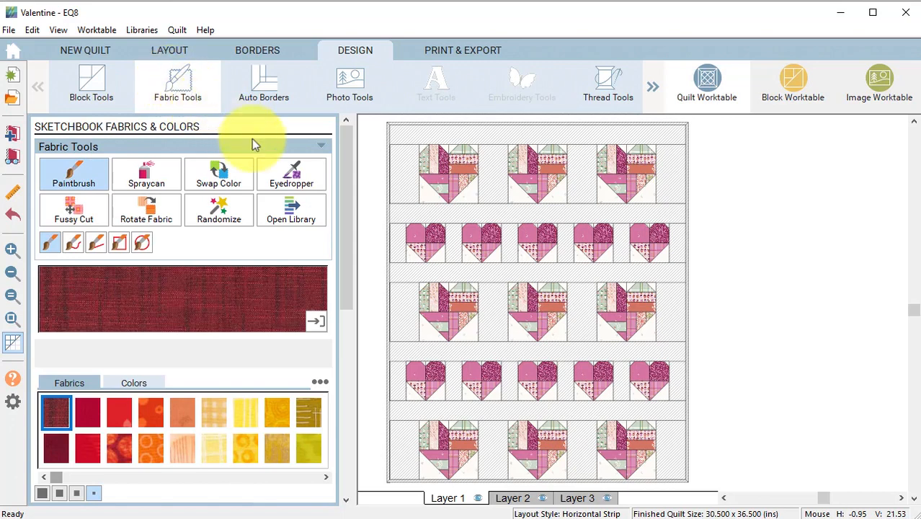
click(300, 171)
click(464, 192)
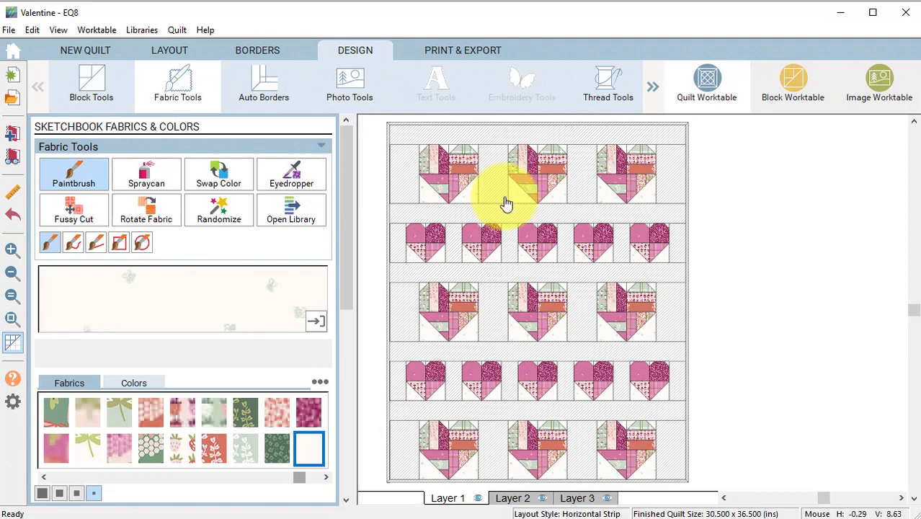
click(216, 178)
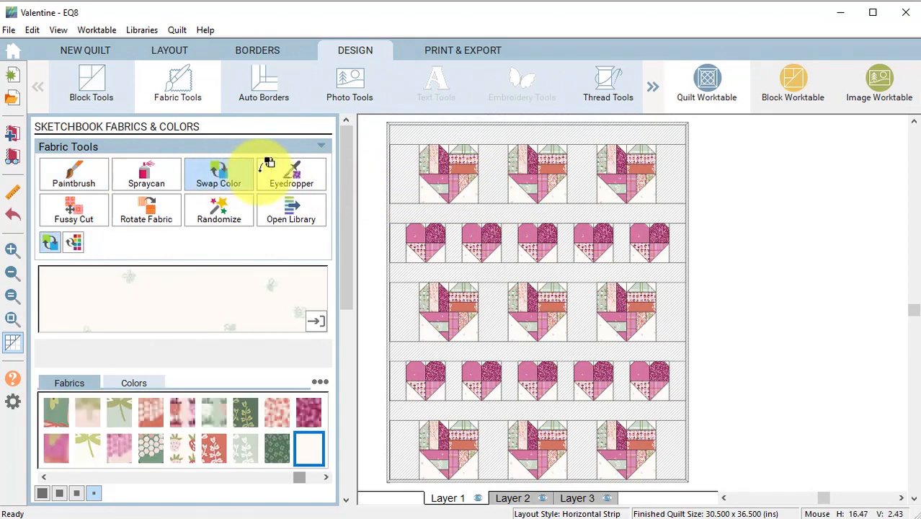
click(501, 153)
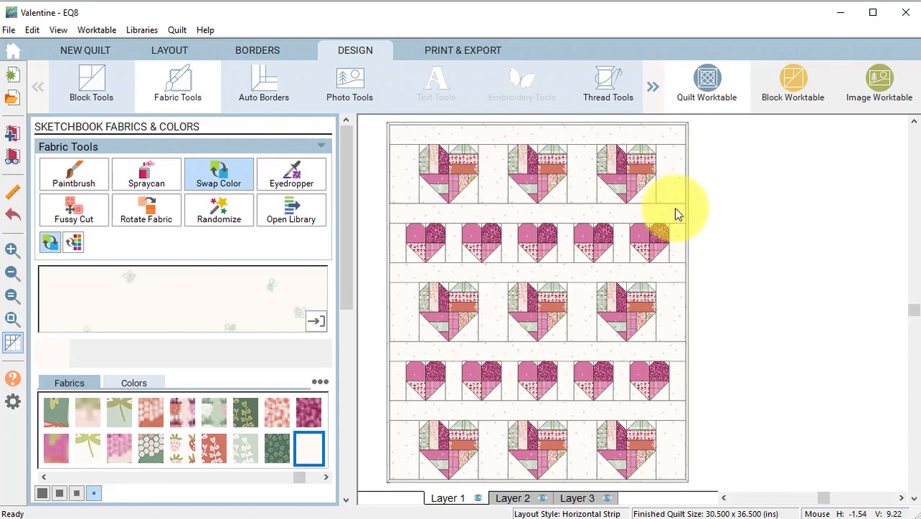
Paint the narrow mitered border with the dark magenta print fabric, undoing the first application and recoloring it.
click(66, 174)
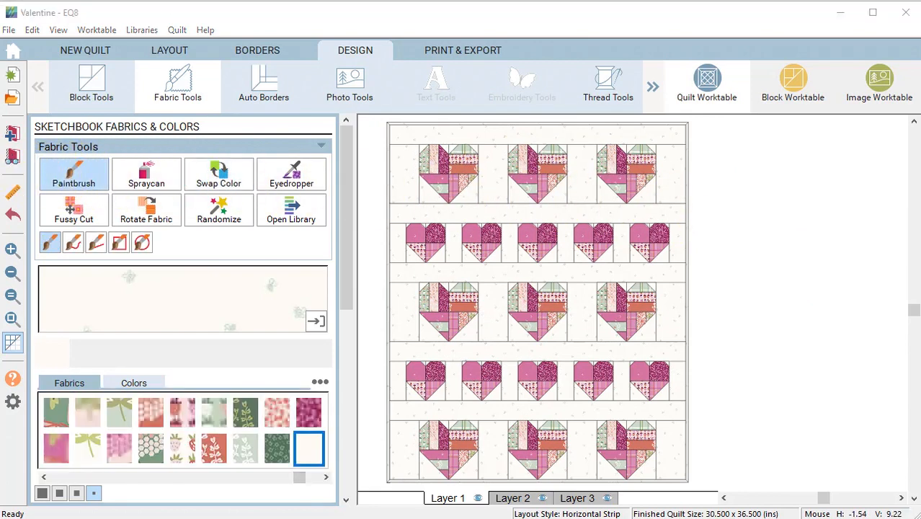
click(308, 412)
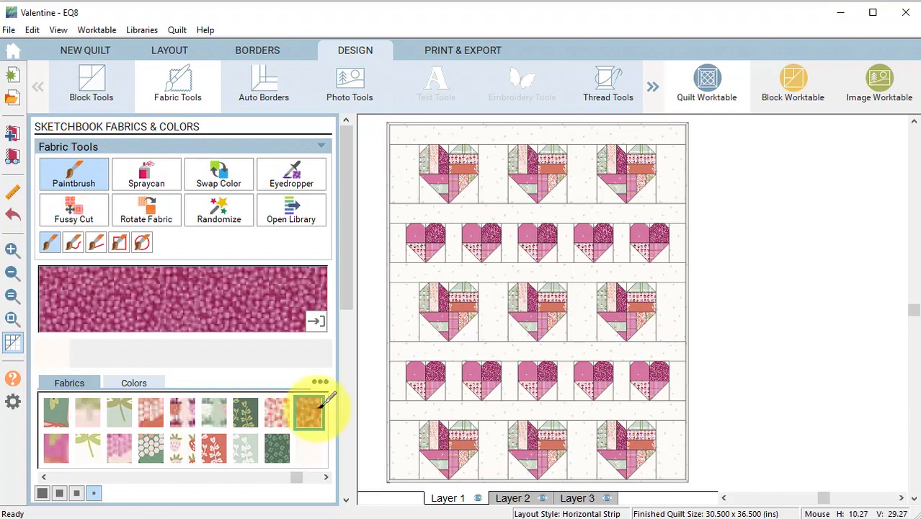
click(685, 200)
key(ctrl+z)
click(686, 201)
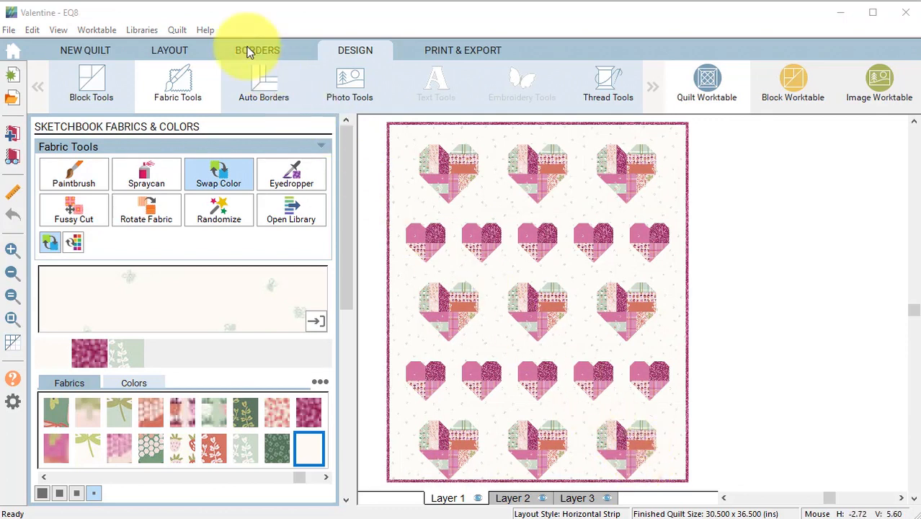
Add a clone of plain strip 9 at the end of the quilt as an eleventh strip.
click(173, 52)
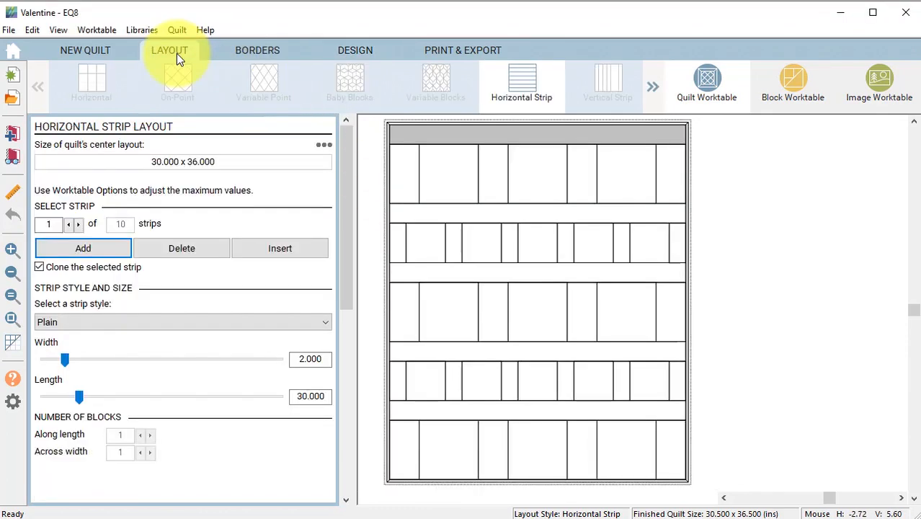
click(536, 414)
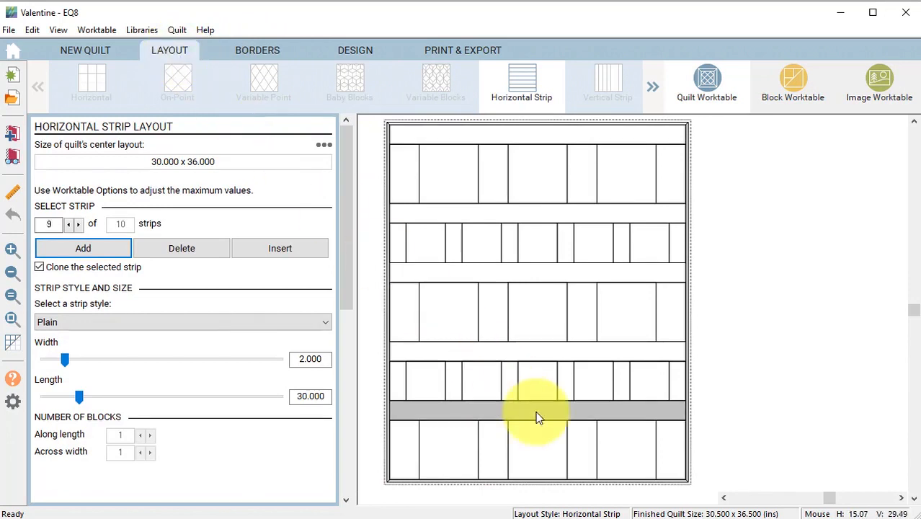
click(85, 253)
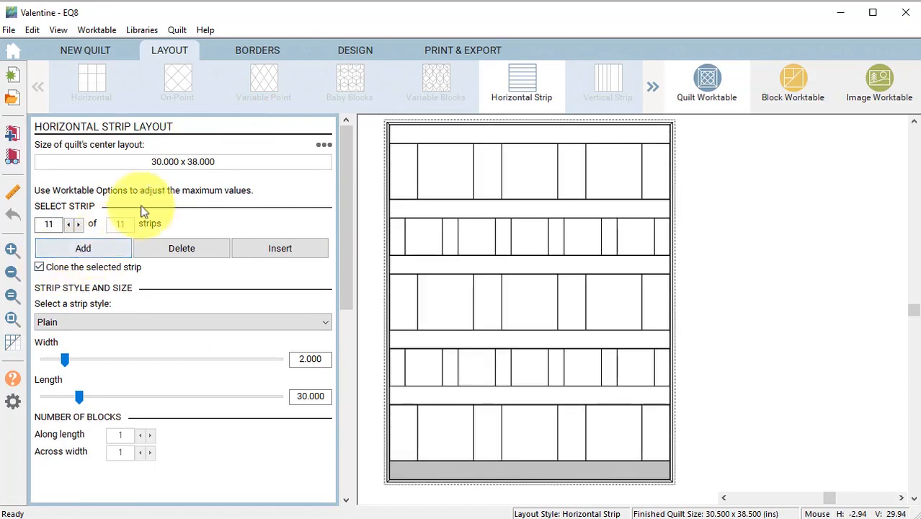
Fill the new plain strip at the end of the quilt with the cream fabric and add the quilt to the project sketchbook.
click(350, 49)
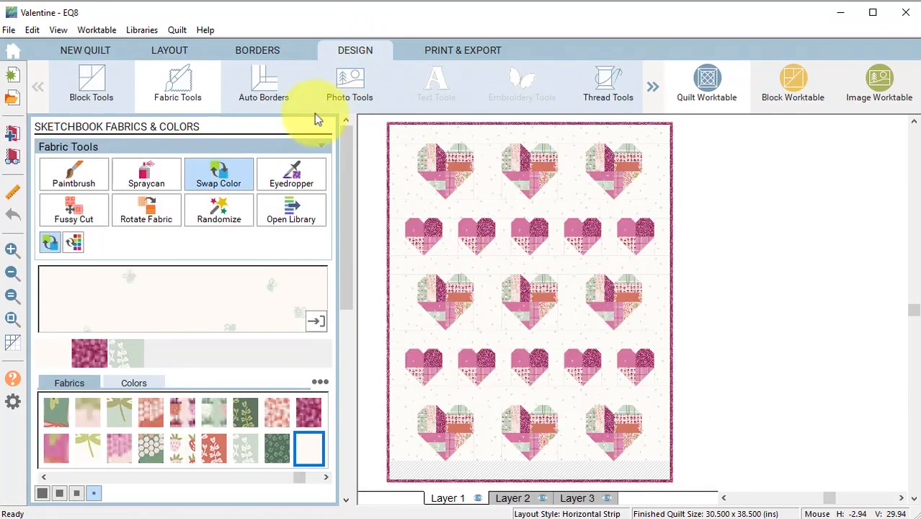
click(571, 465)
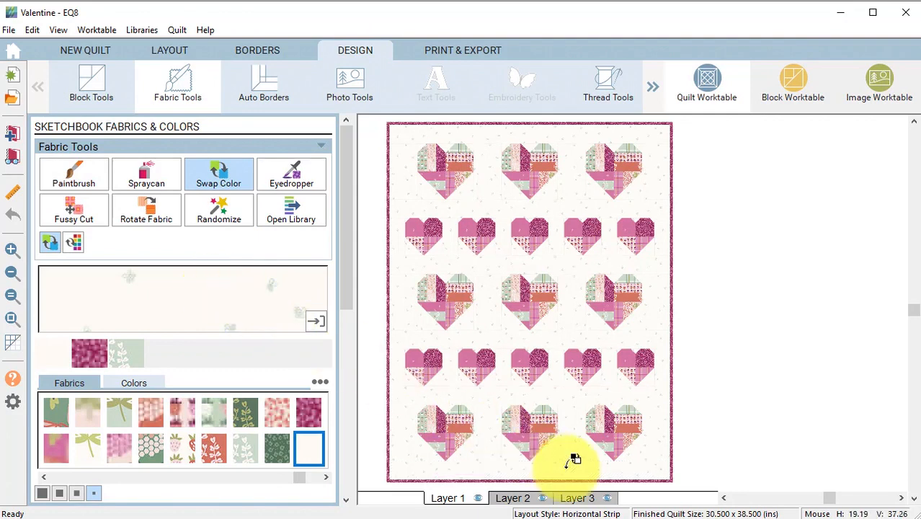
click(11, 137)
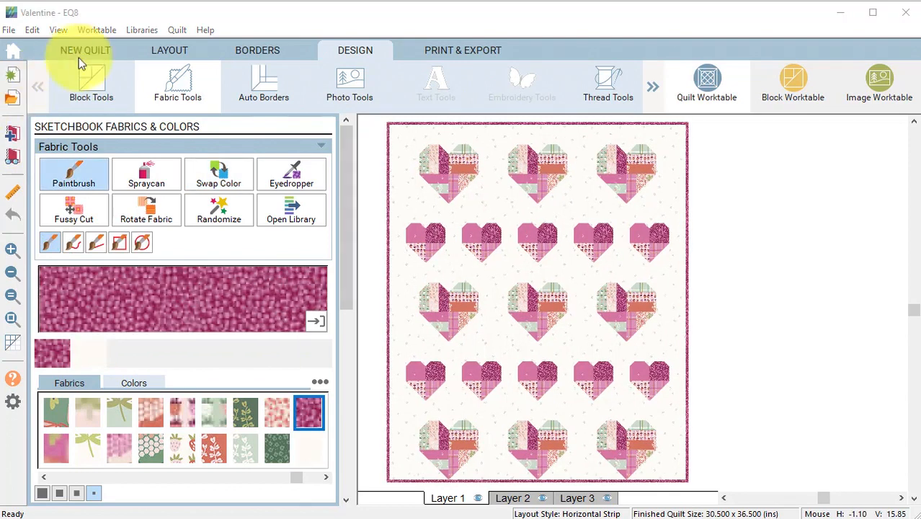
Start a new quilt with the Horizontal layout and set it to 2 blocks across and 5 blocks down.
click(101, 53)
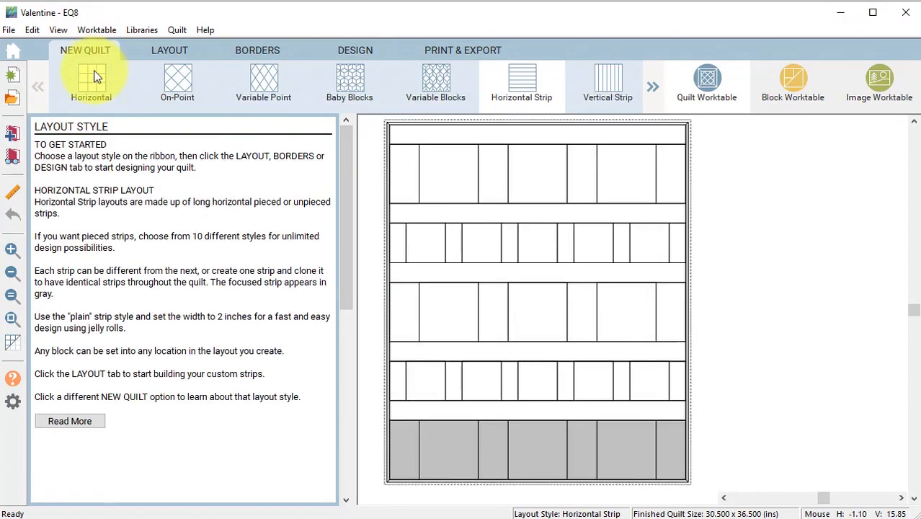
click(93, 76)
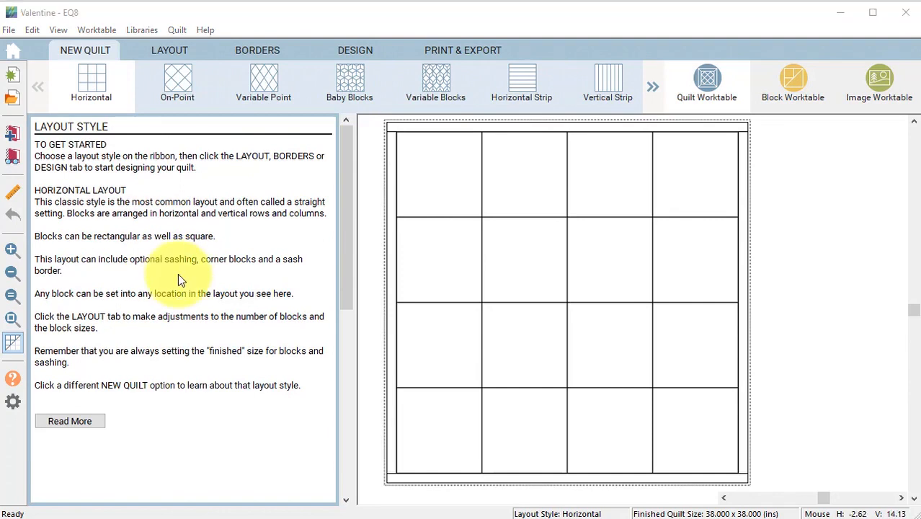
click(168, 48)
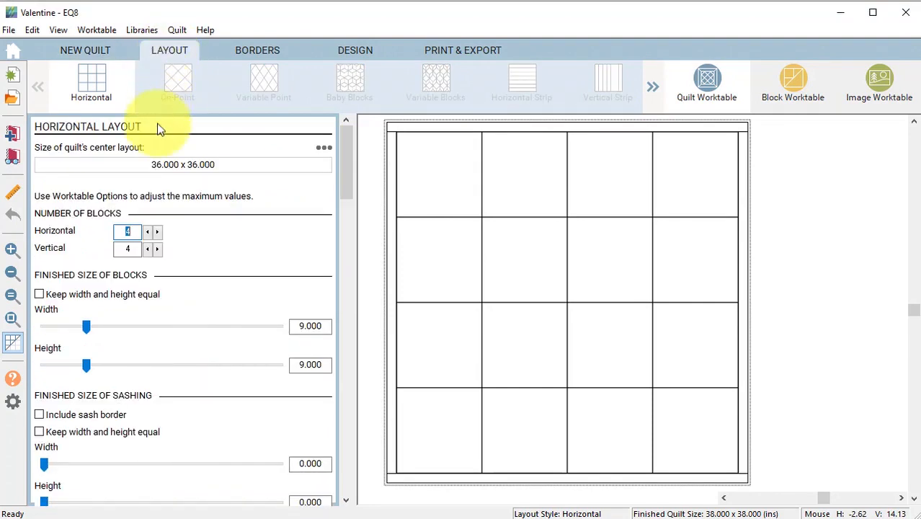
click(146, 232)
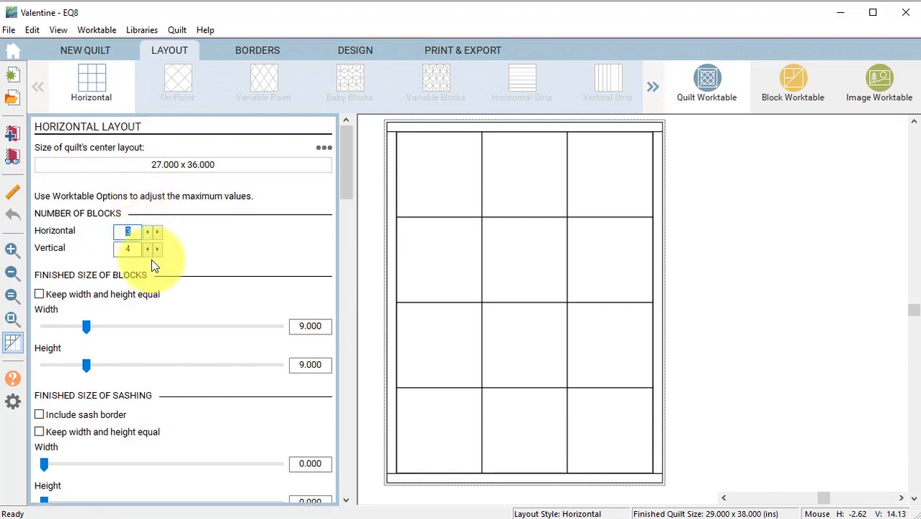
click(147, 232)
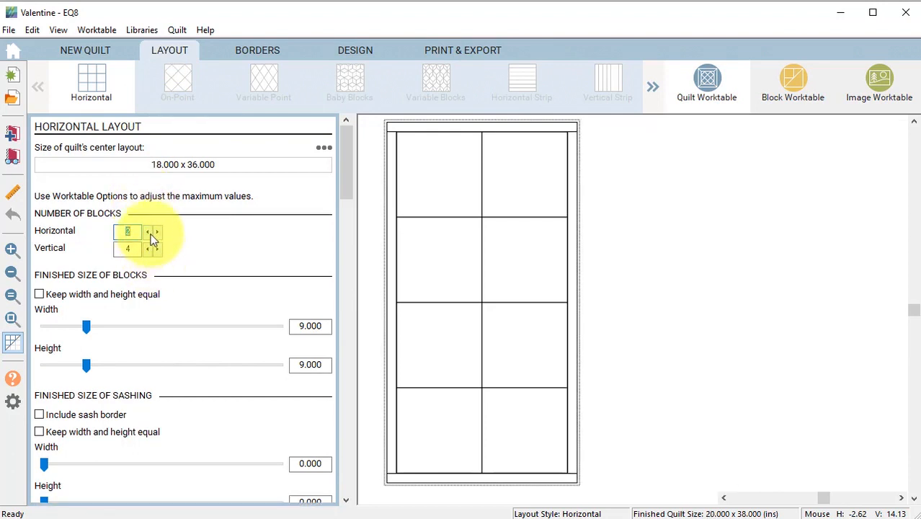
click(158, 249)
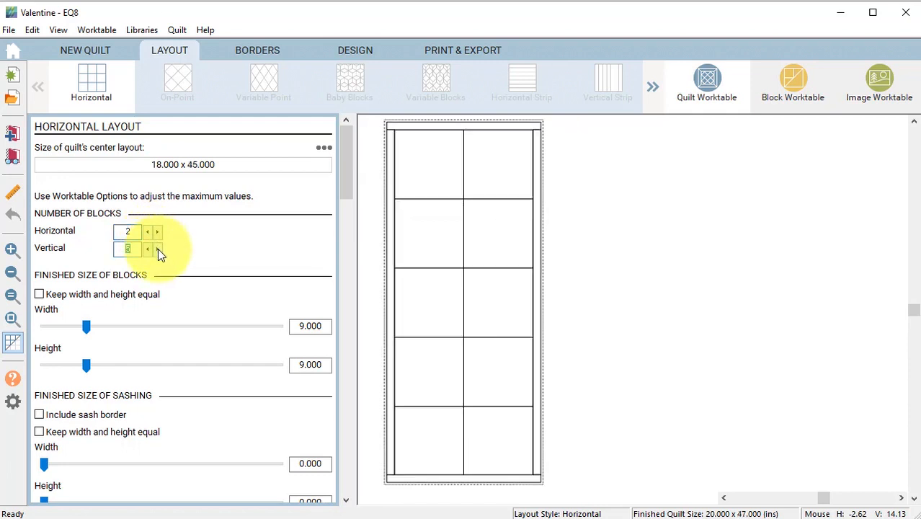
Keep block width and height equal, set the block size to 6 inches, and reduce the vertical block count to 3.
click(39, 294)
click(310, 325)
text(6)
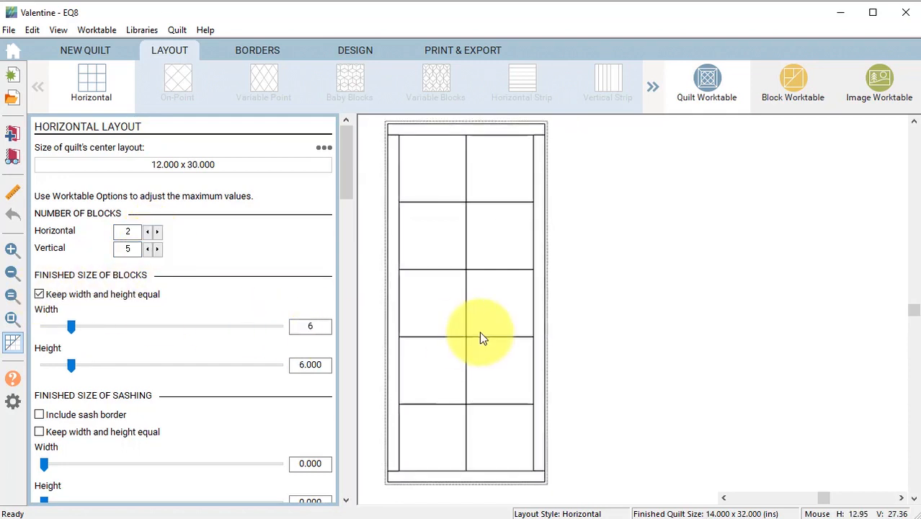
click(147, 248)
click(147, 249)
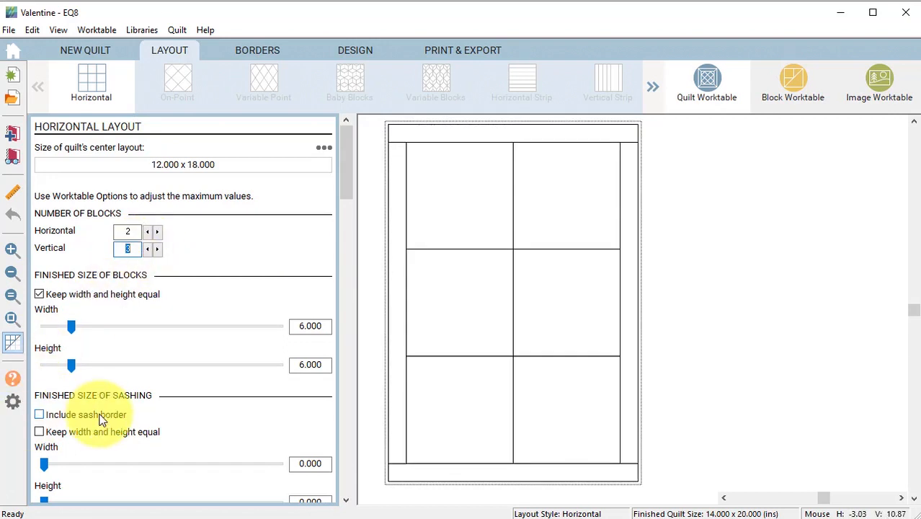
Include a sash border, keep the sashing width and height equal, and set the sashing size to 4 inches.
click(40, 415)
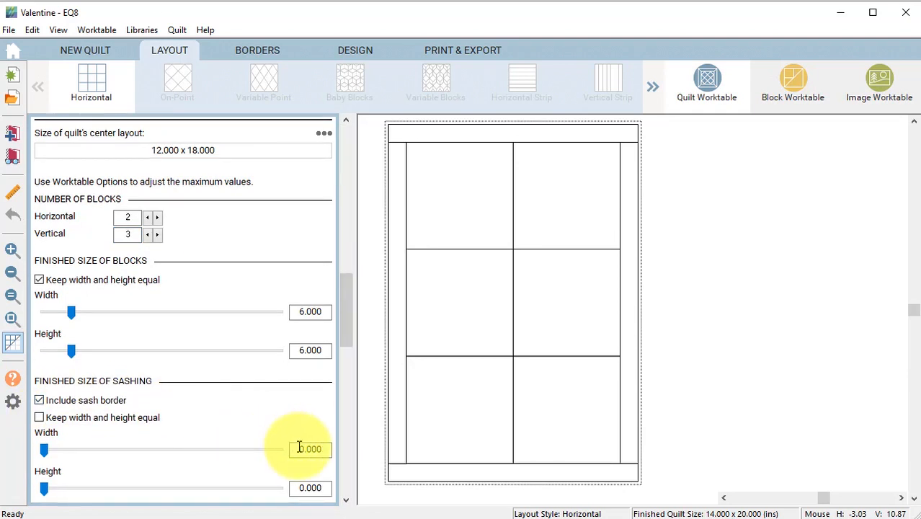
click(46, 417)
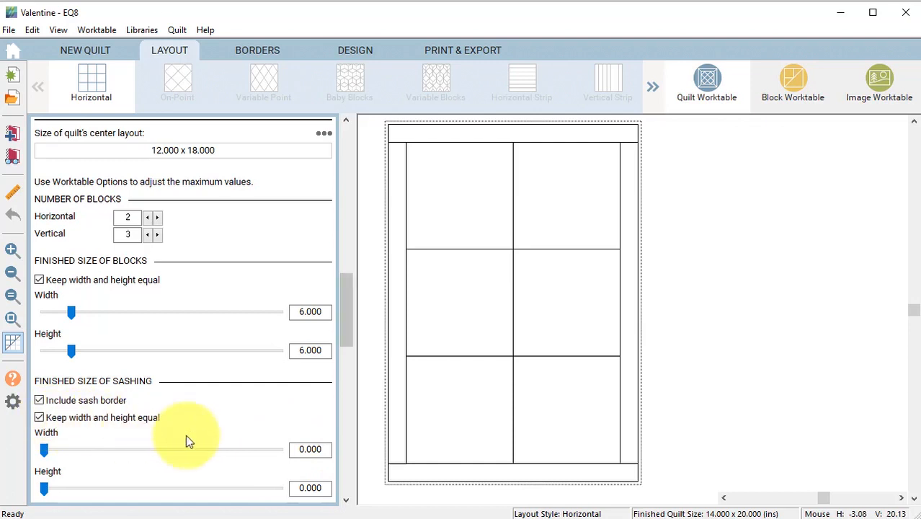
click(310, 449)
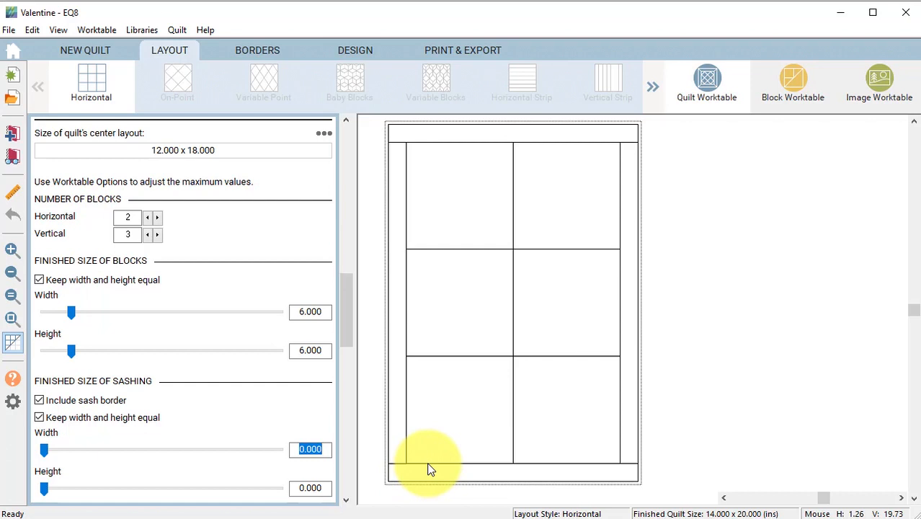
text(4)
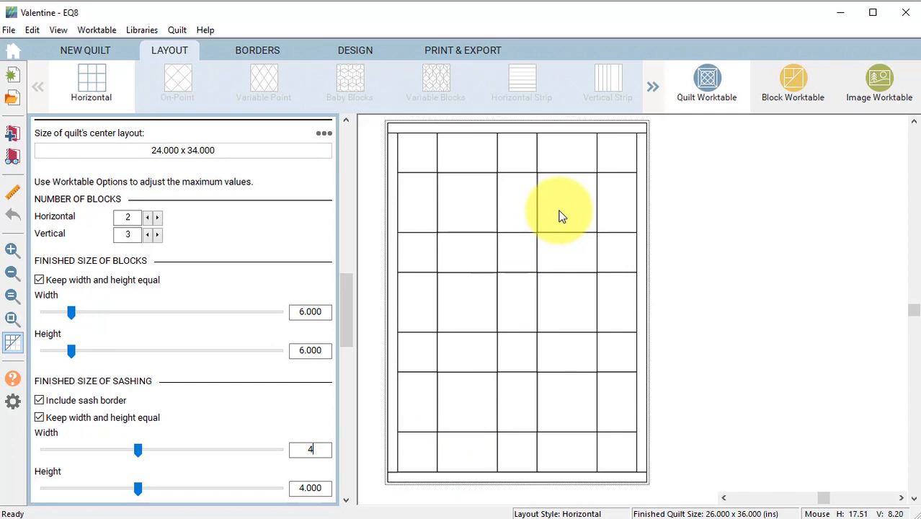
Add a second border in the Corner Blocks style and set its width to 4 inches on all sides.
click(245, 52)
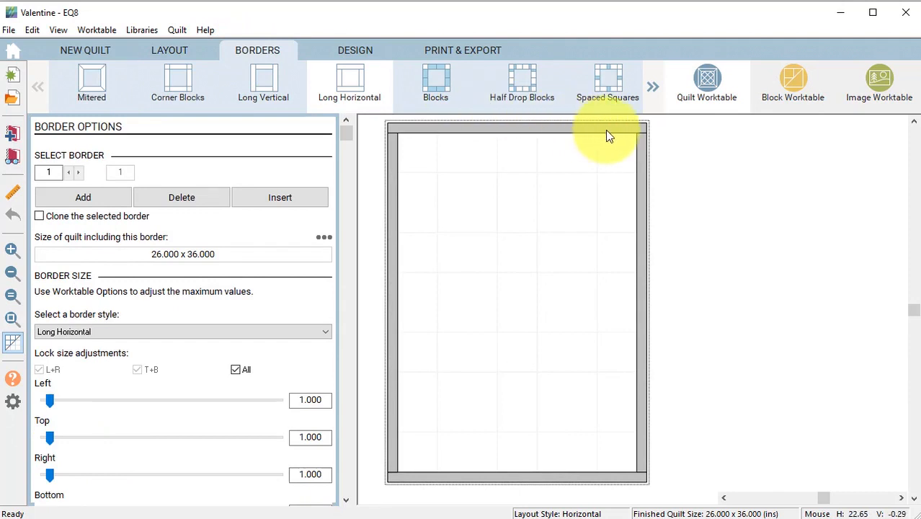
click(86, 197)
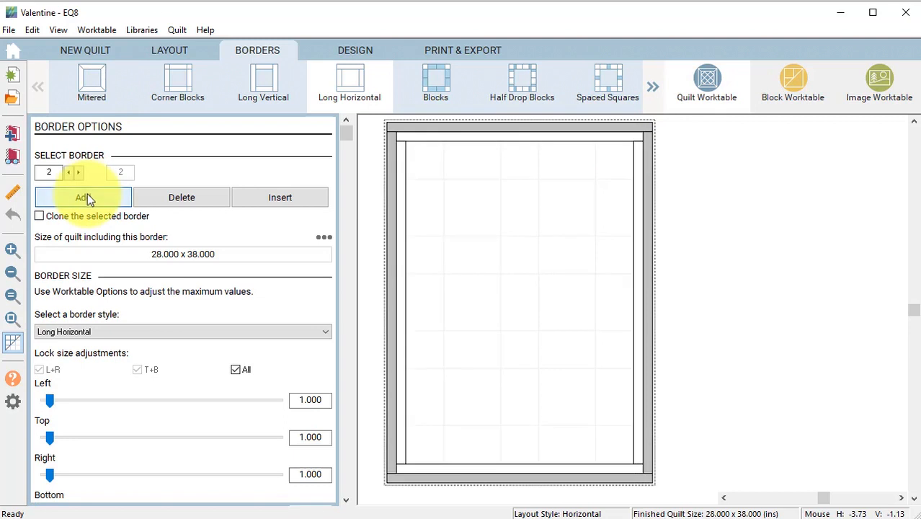
click(183, 89)
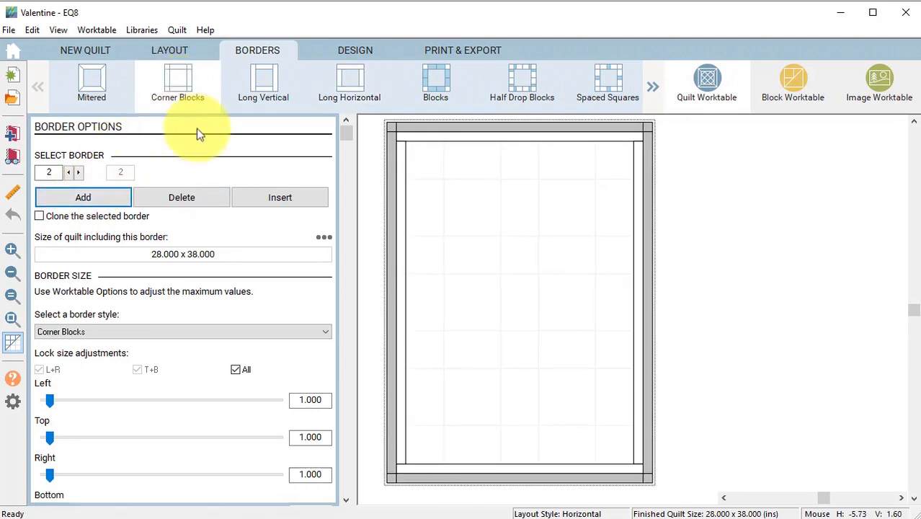
click(295, 402)
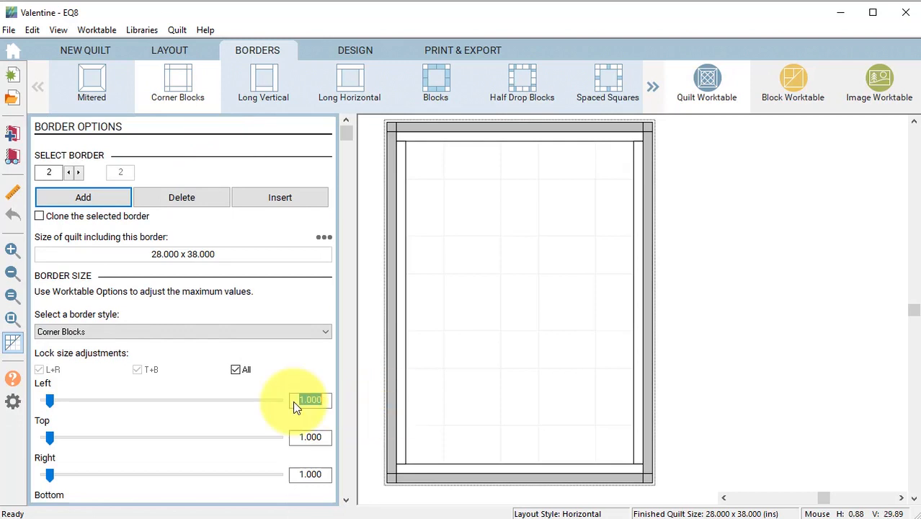
text(4)
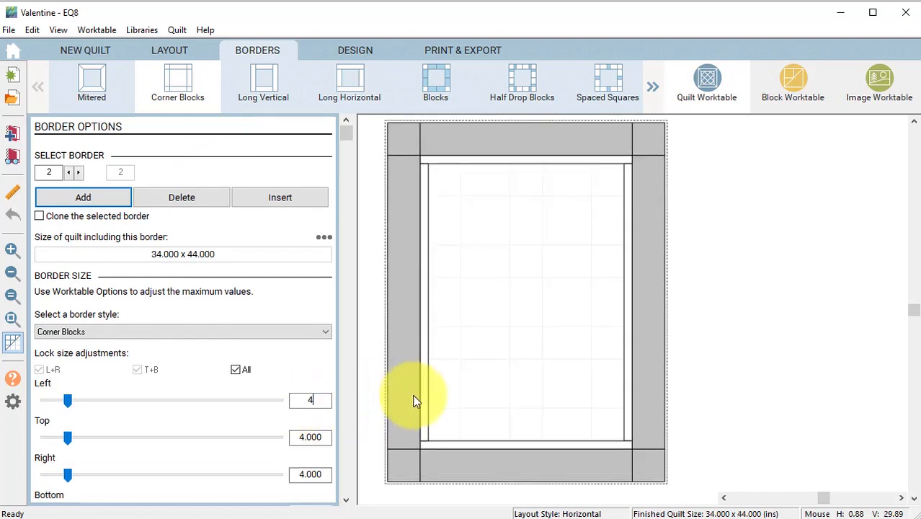
Add a third border in the Mitered style and set its width to 0.25 inches on all sides.
click(86, 198)
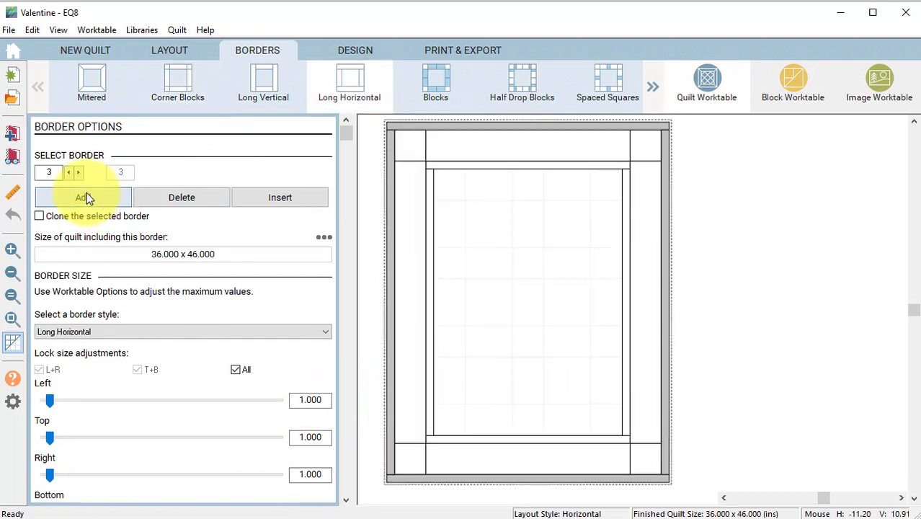
click(92, 97)
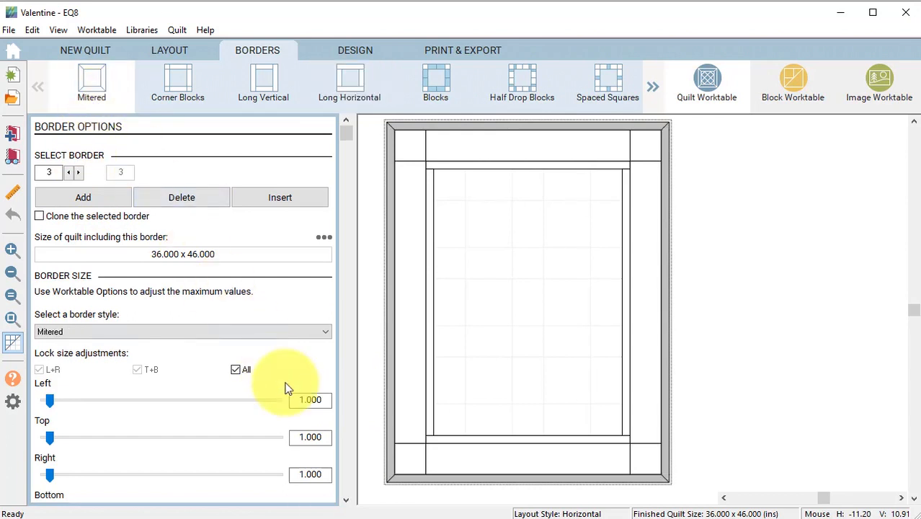
double_click(298, 399)
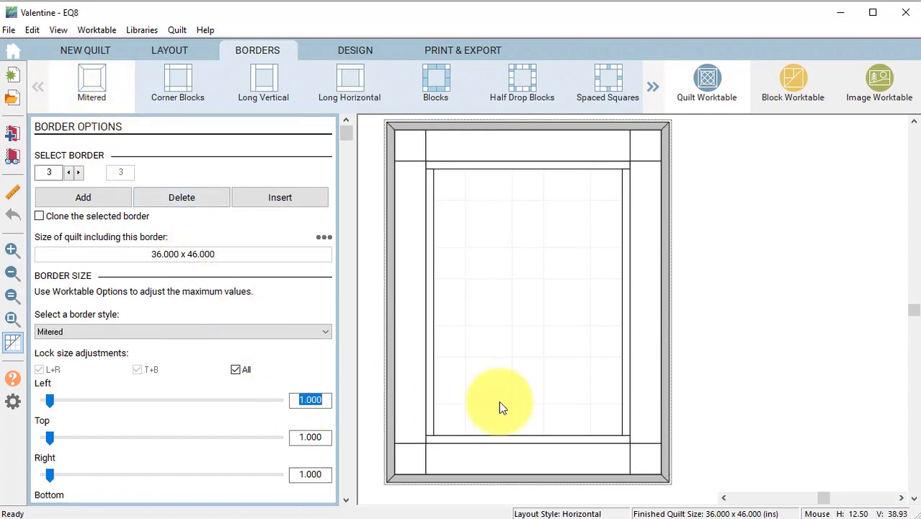
text(.25)
Set the four-fabric pink heart block in all four corner blocks of the second border at once.
click(357, 50)
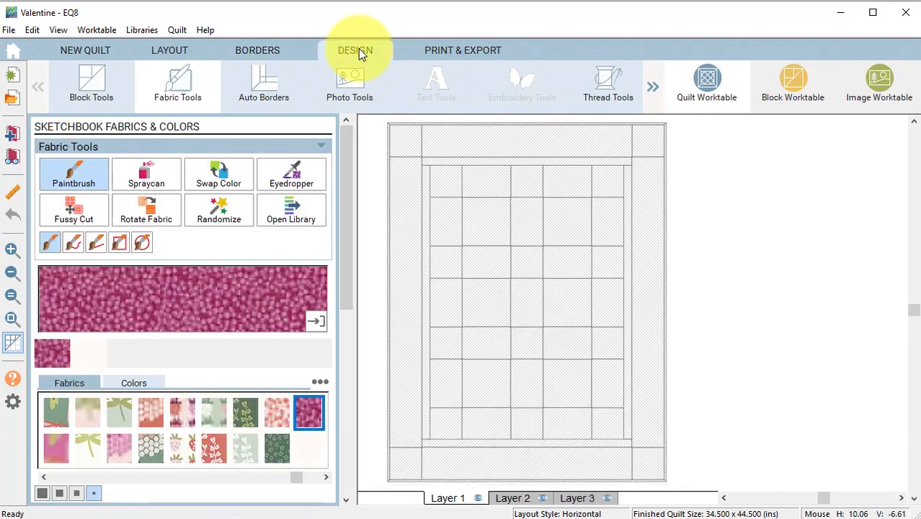
click(89, 81)
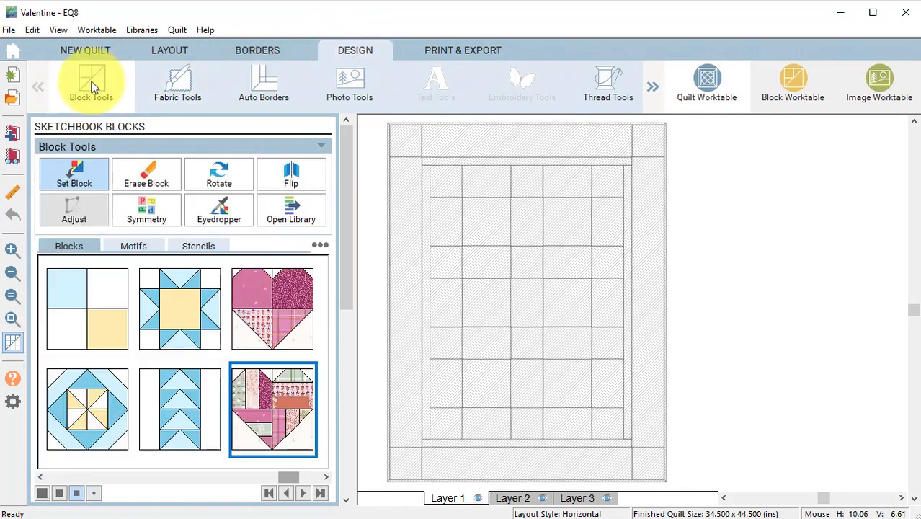
click(291, 326)
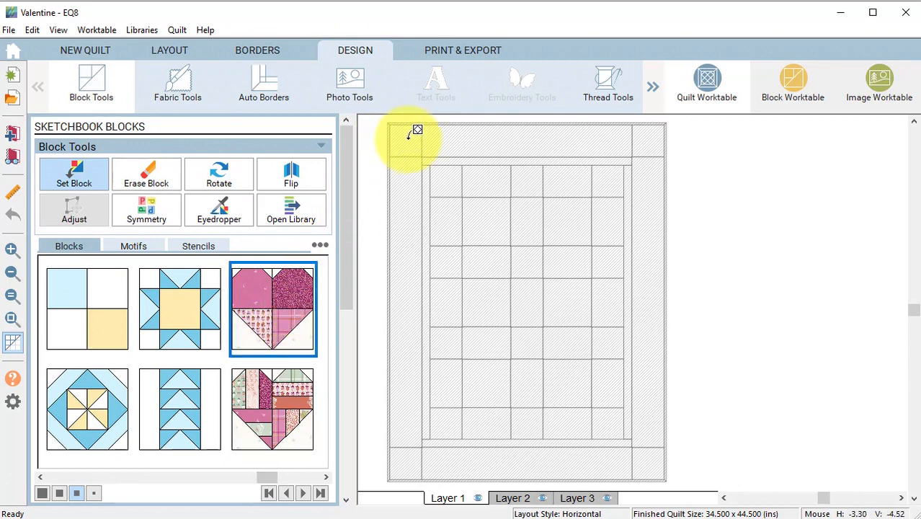
ctrl+click(415, 131)
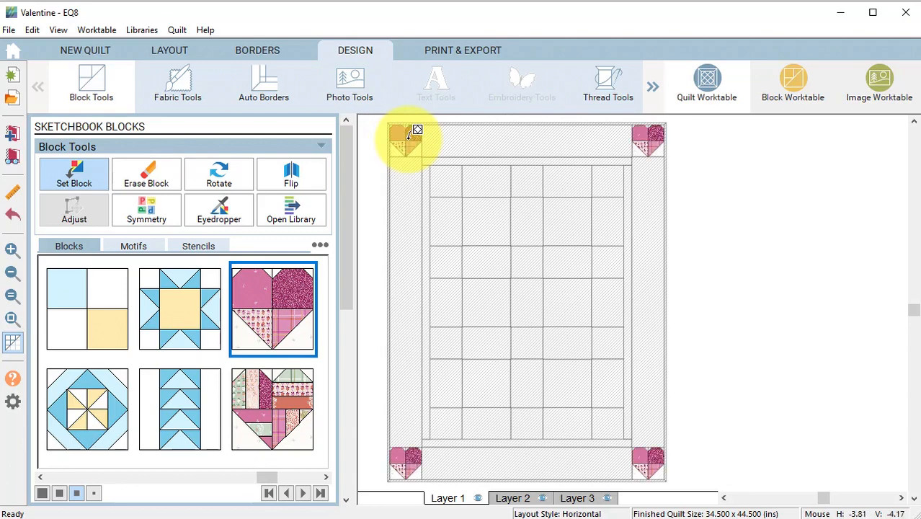
Fill all sashing corner squares with the four-fabric pink heart and all the large center blocks with the scrappy pieced heart.
ctrl+click(448, 174)
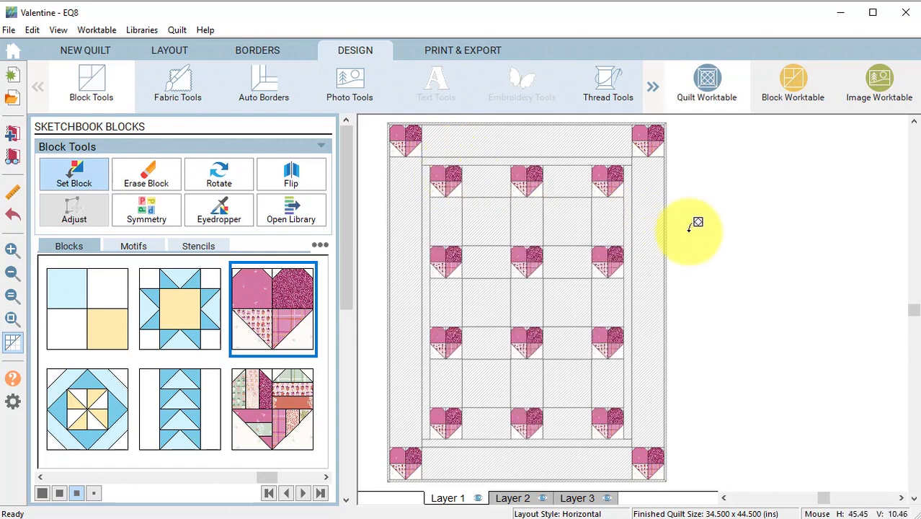
click(278, 402)
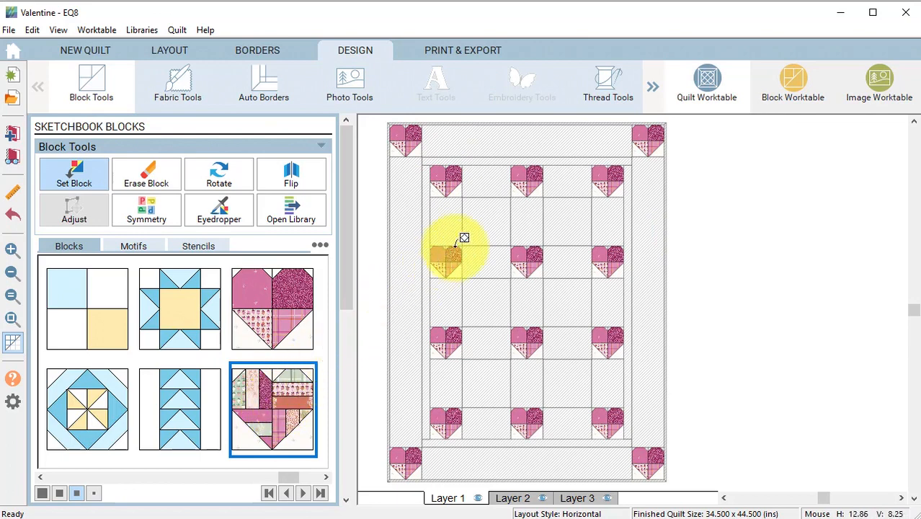
ctrl+click(494, 211)
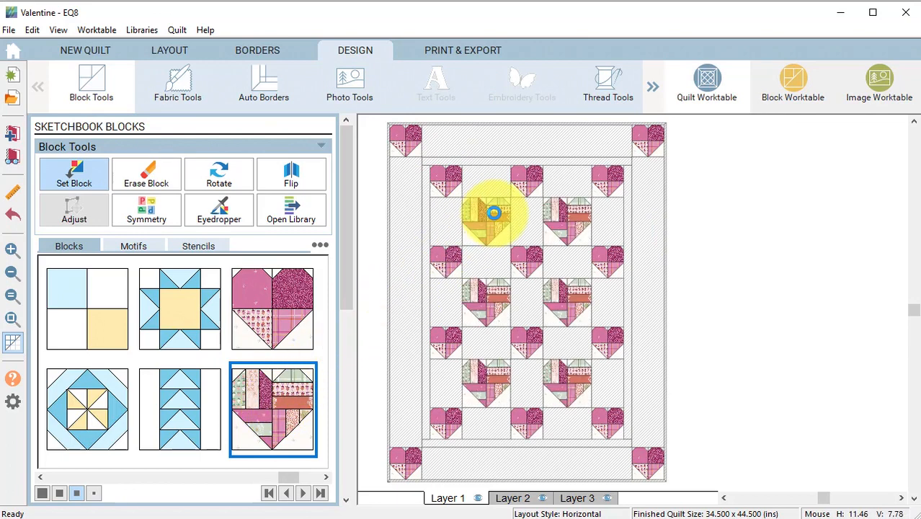
Paint the narrow inner border with the light green vine fabric and the thin outermost border with the dark magenta fabric.
click(179, 87)
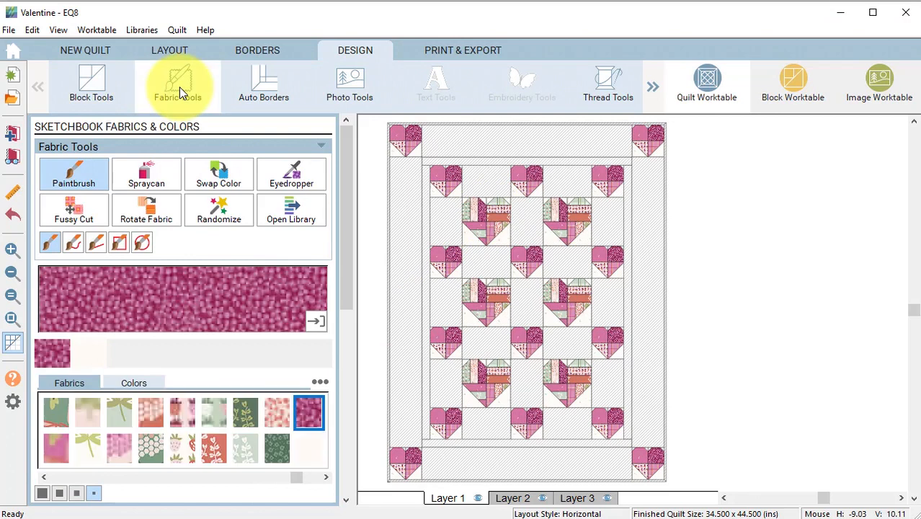
click(241, 454)
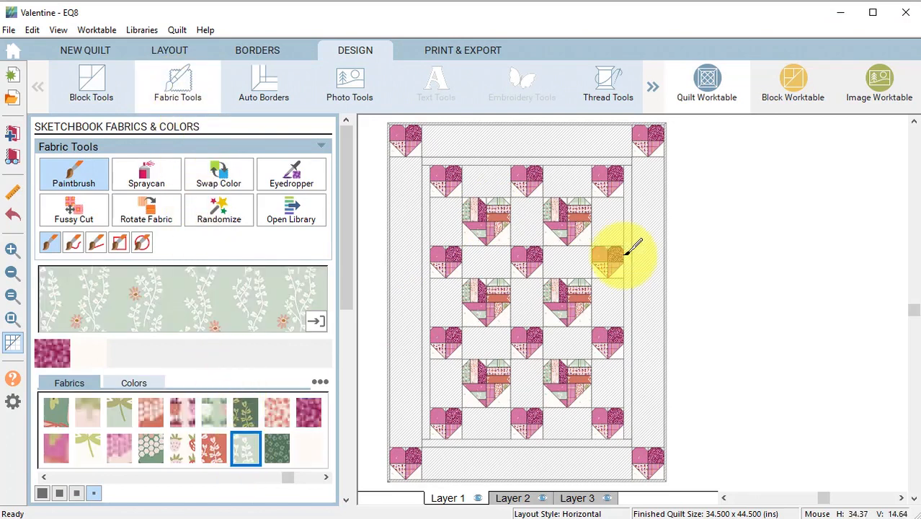
click(626, 253)
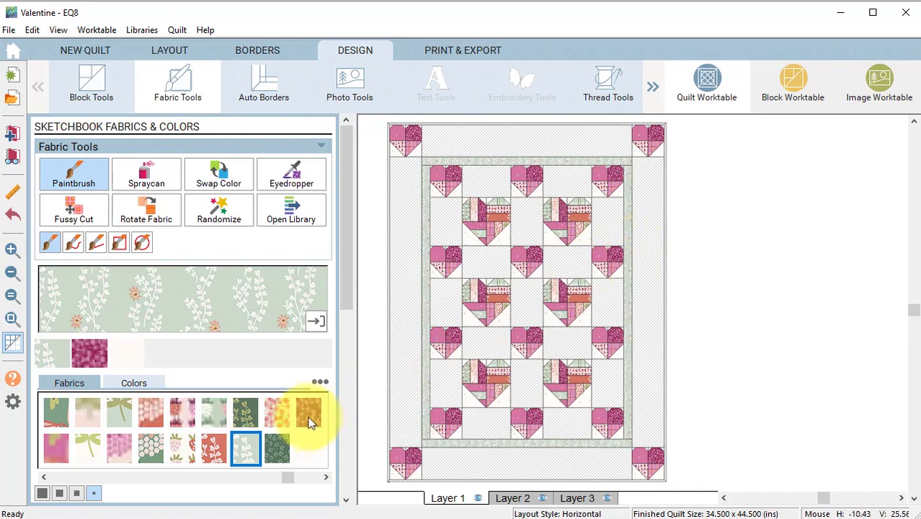
click(310, 411)
click(652, 256)
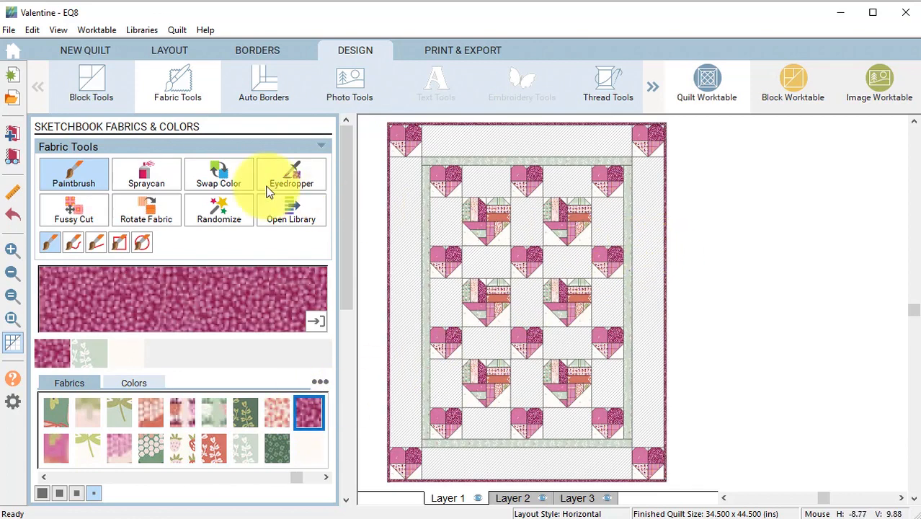
Swap all the remaining blank patches to the cream fabric and turn off the patch outlines on the quilt.
click(219, 177)
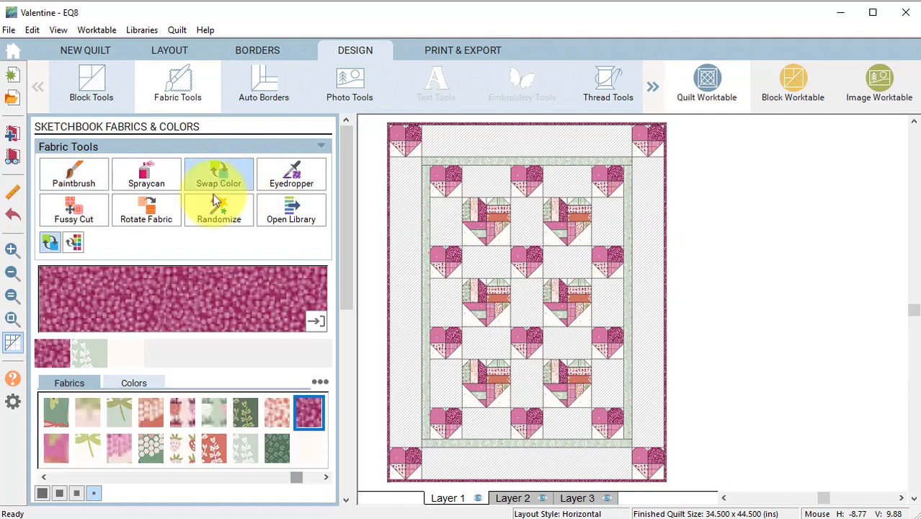
click(128, 362)
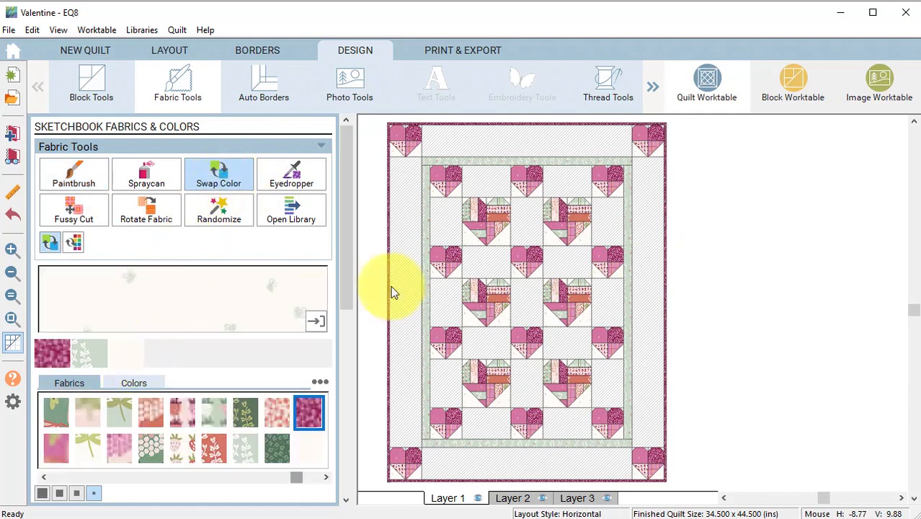
click(652, 189)
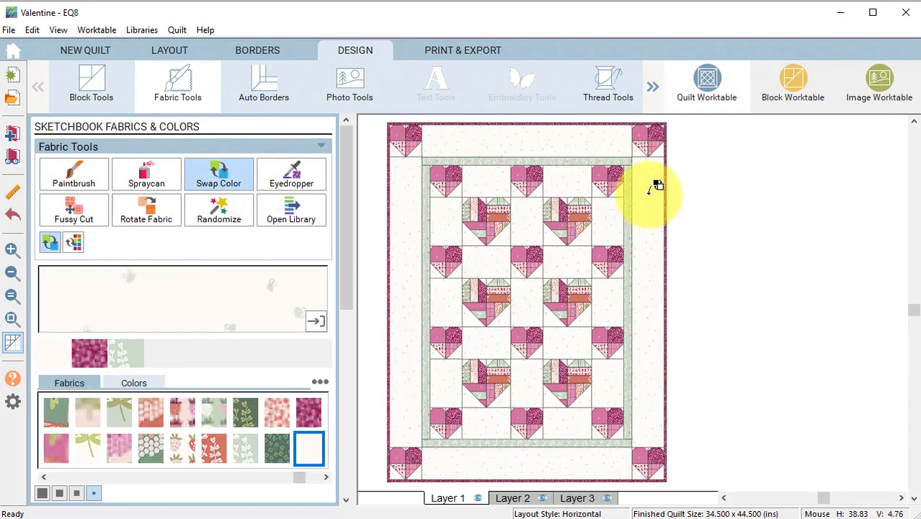
click(12, 346)
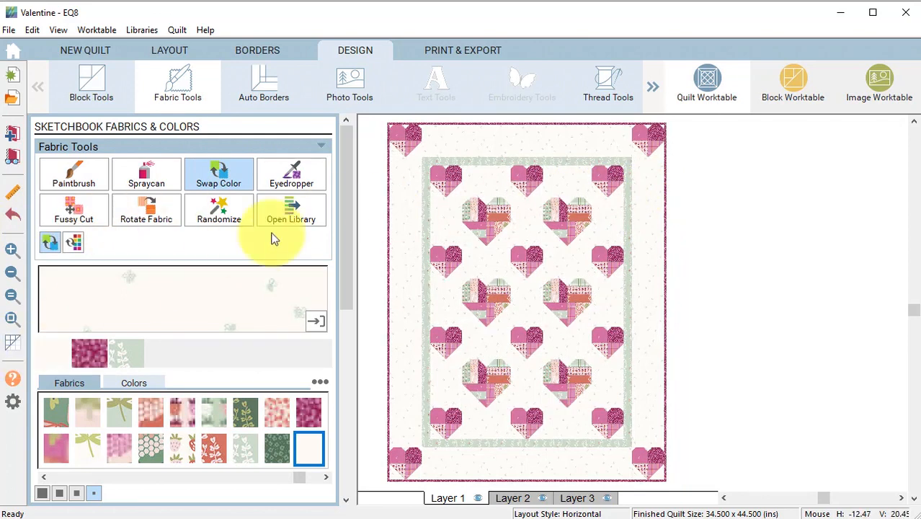